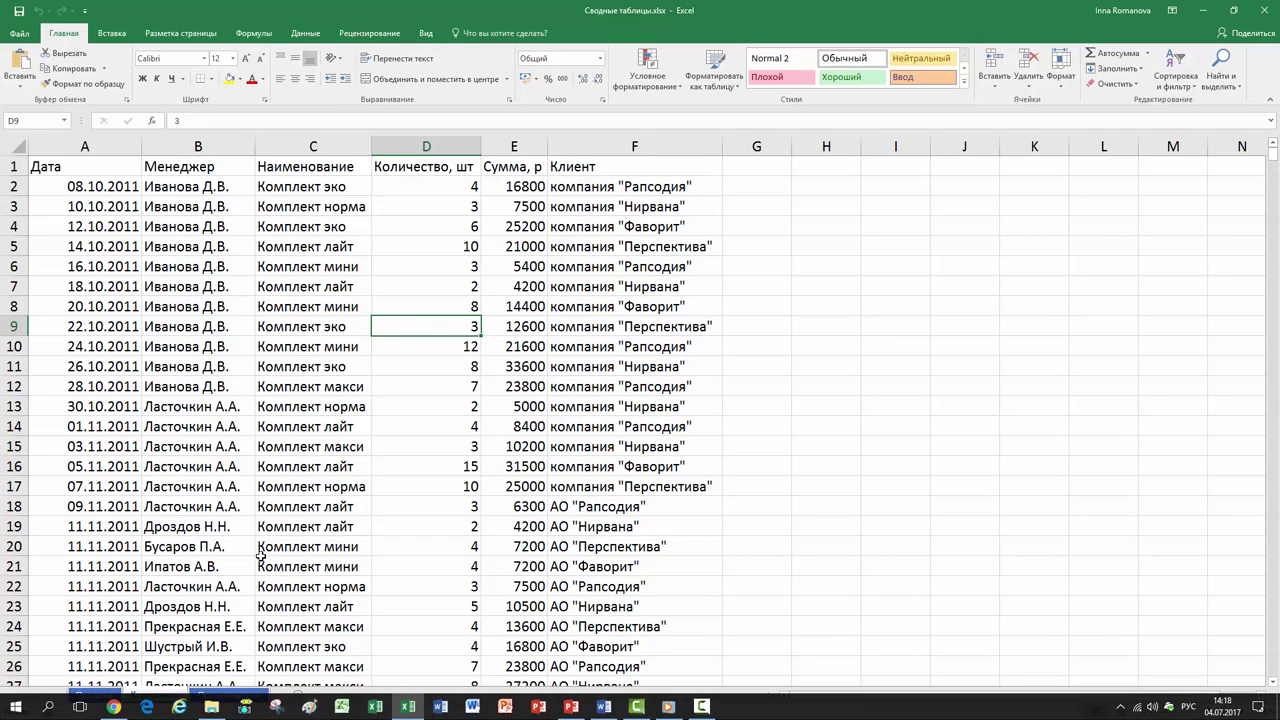
# Insert a new pivot table from the sales data onto new sheet Лист8
pyautogui.click(277, 481)
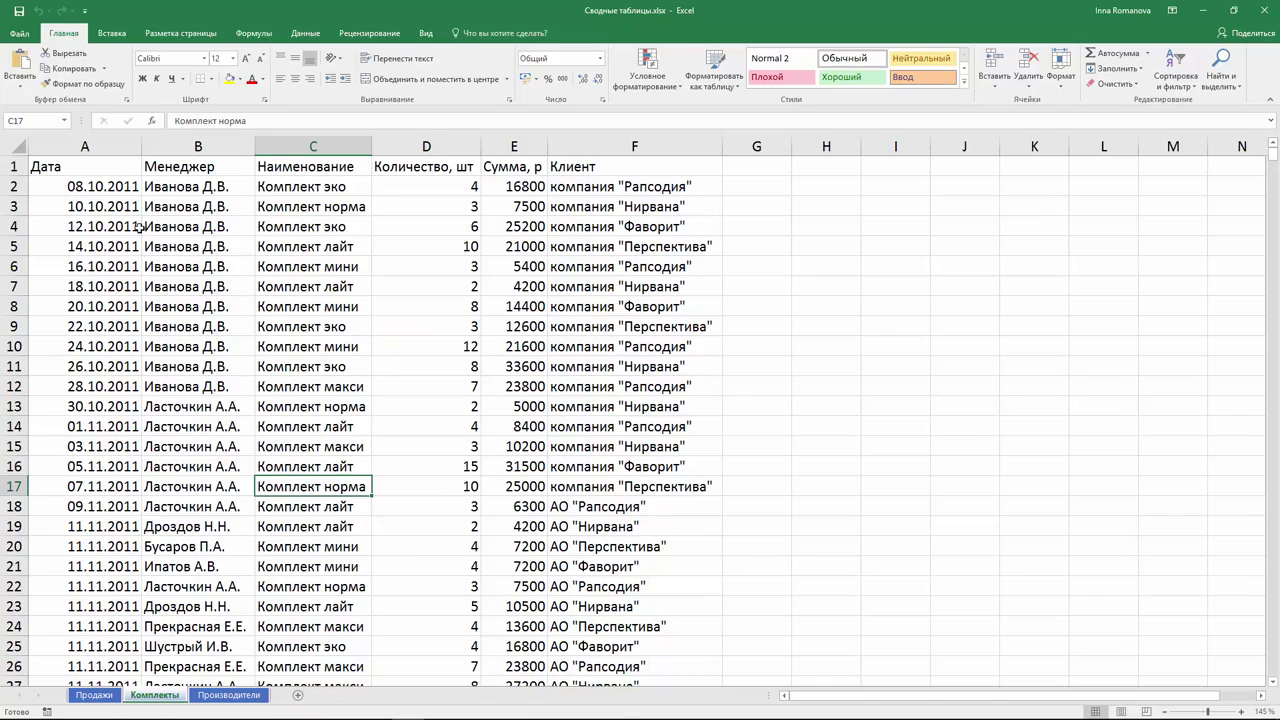
pyautogui.moveTo(1274, 152)
pyautogui.mouseDown()
pyautogui.moveTo(1271, 680)
pyautogui.moveTo(1266, 95)
pyautogui.mouseUp()
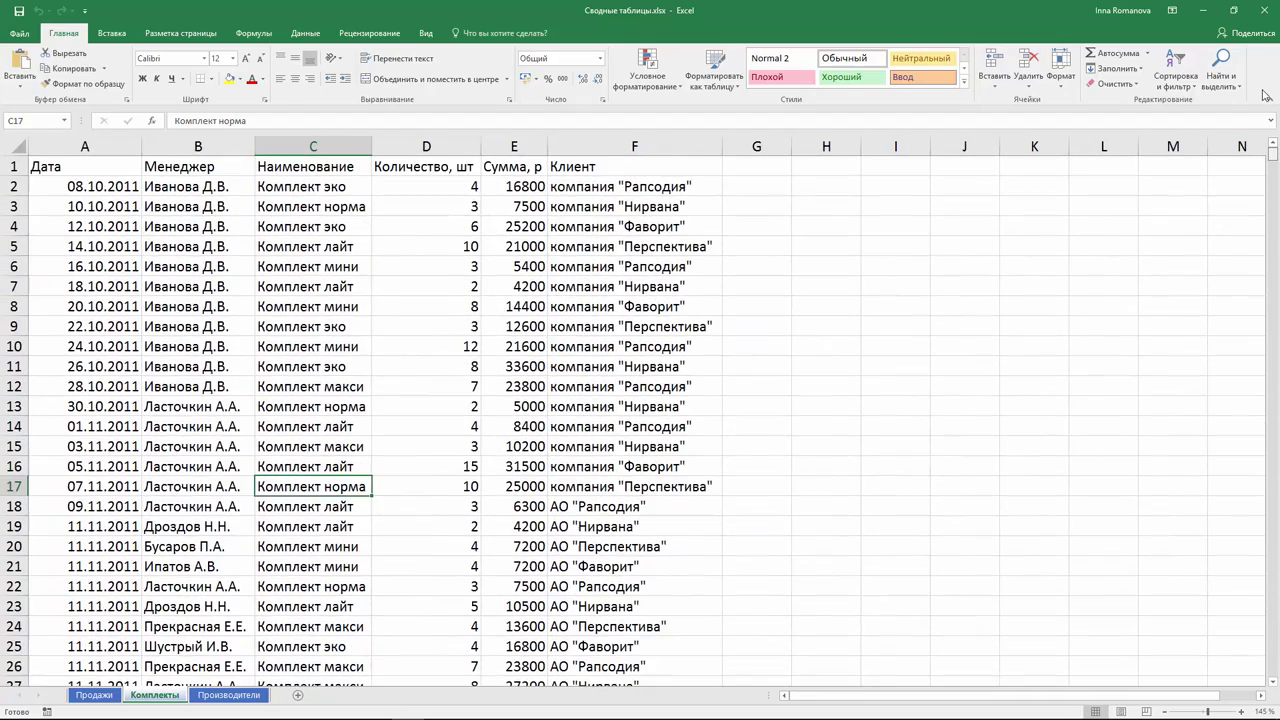
pyautogui.click(116, 33)
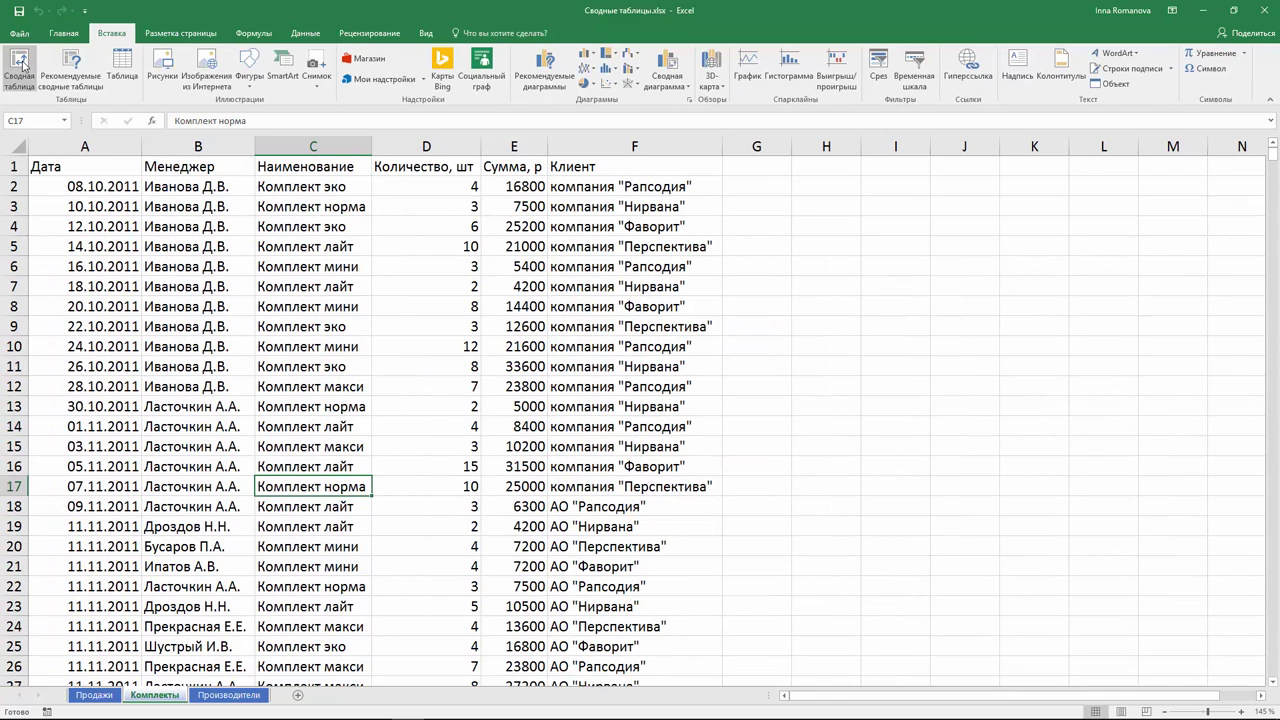
pyautogui.click(24, 64)
pyautogui.press('Return')
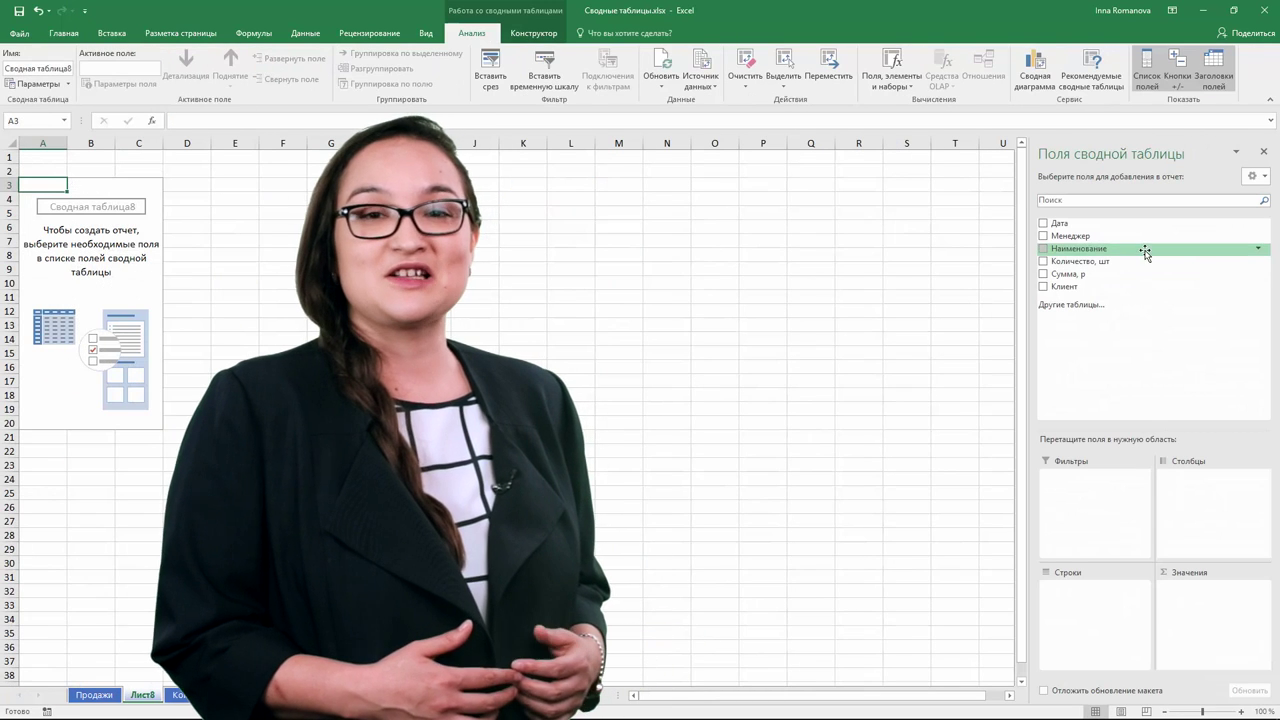
# Sum Сумма, р by Дата and expand 2011 down to the months of Кв-л4
pyautogui.click(1043, 224)
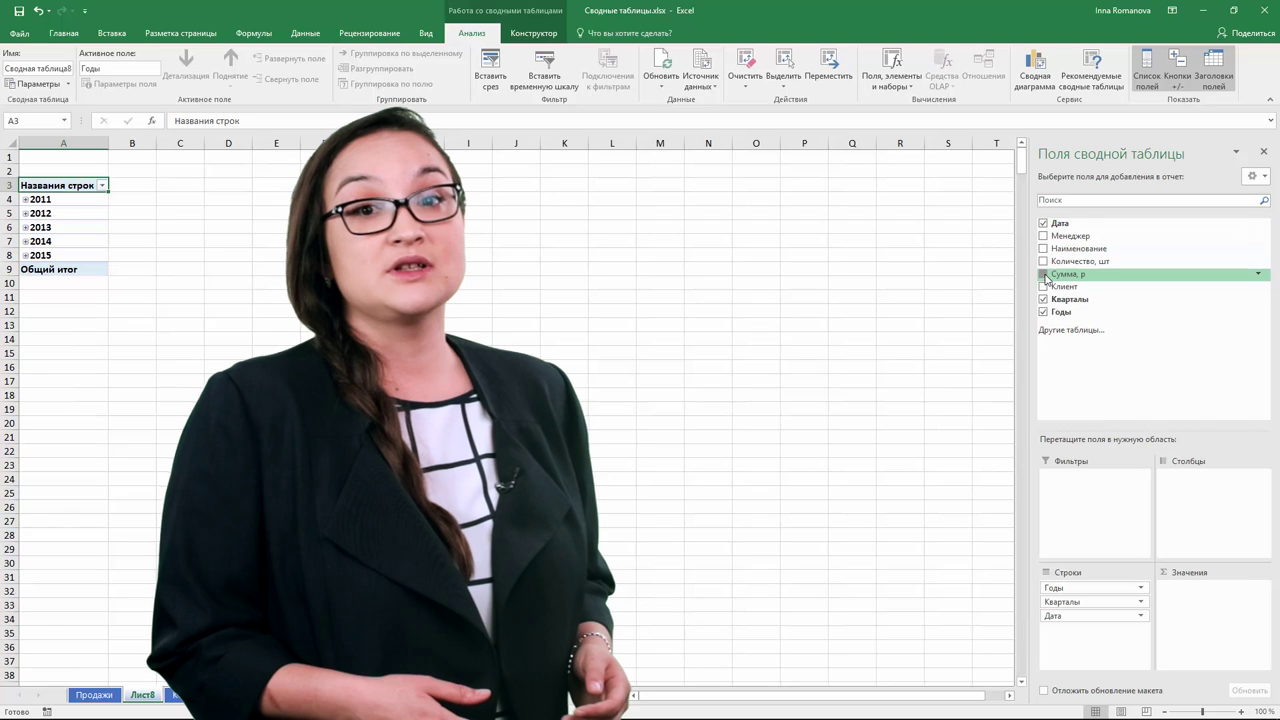
pyautogui.click(1043, 274)
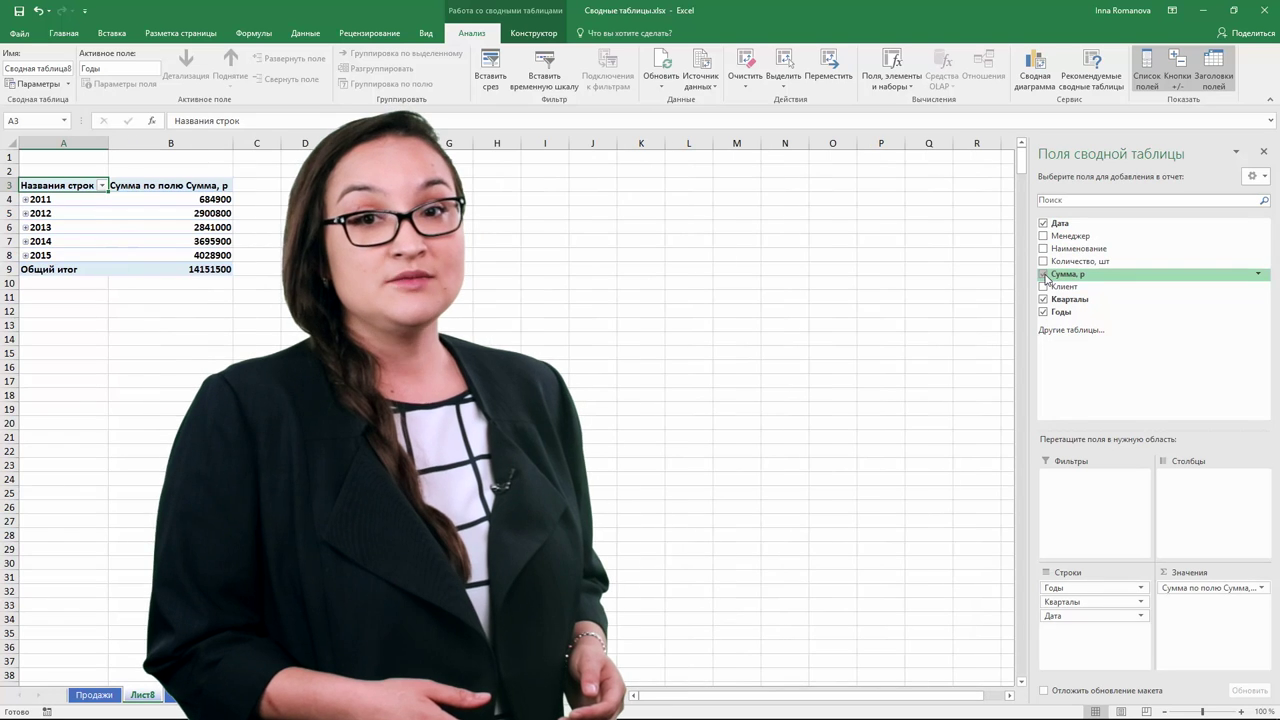
pyautogui.click(25, 199)
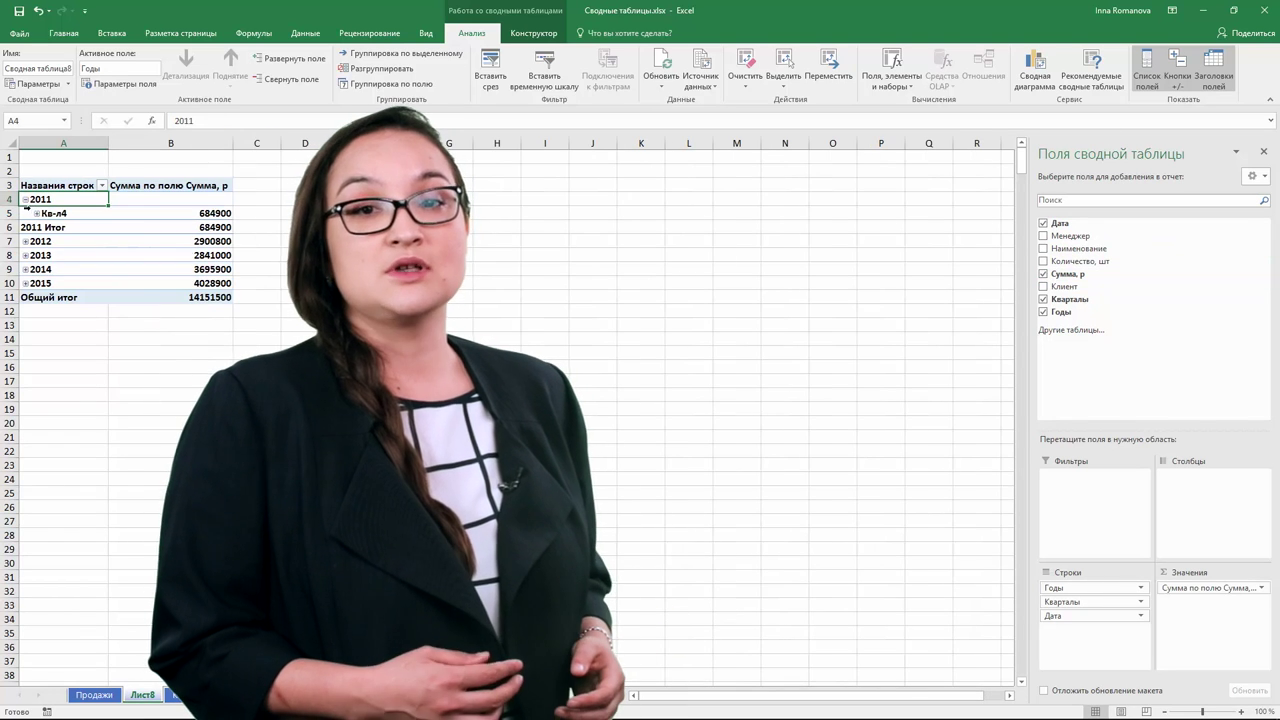
pyautogui.click(45, 213)
pyautogui.click(37, 213)
pyautogui.click(72, 245)
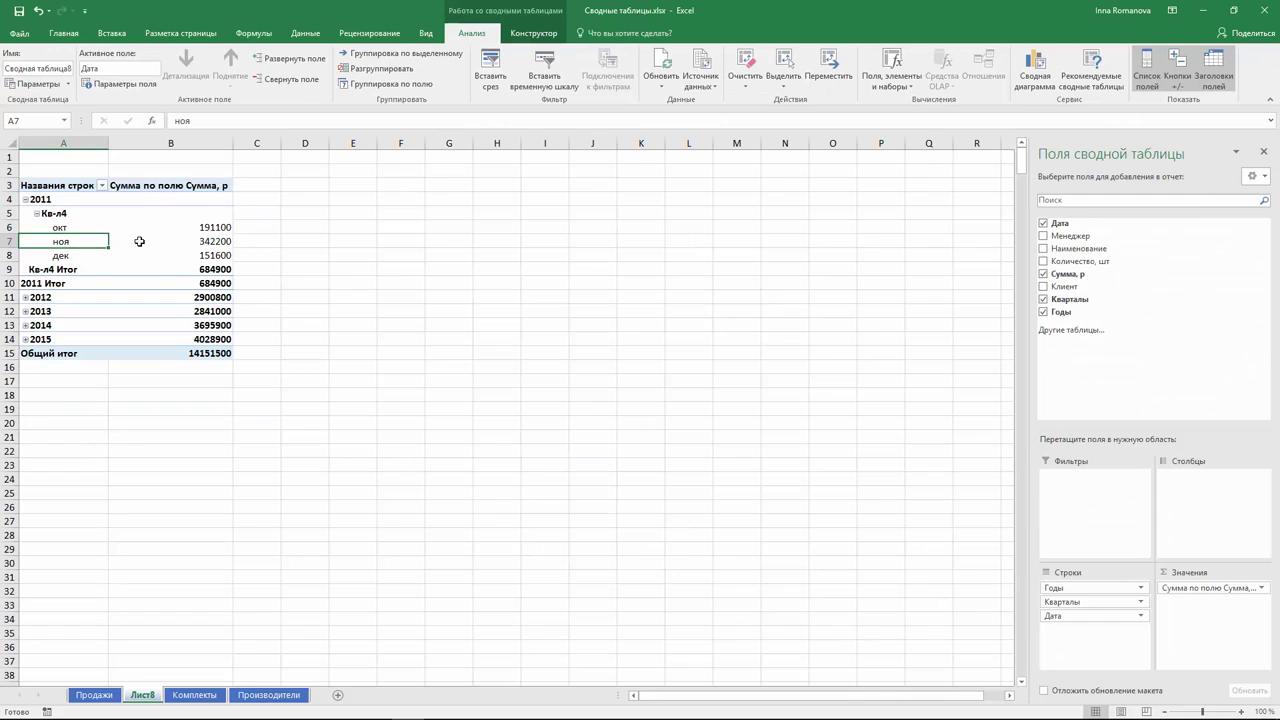
# Ungroup the dates so the pivot lists each day from 08.10.2011 with its sum
pyautogui.rightClick(86, 241)
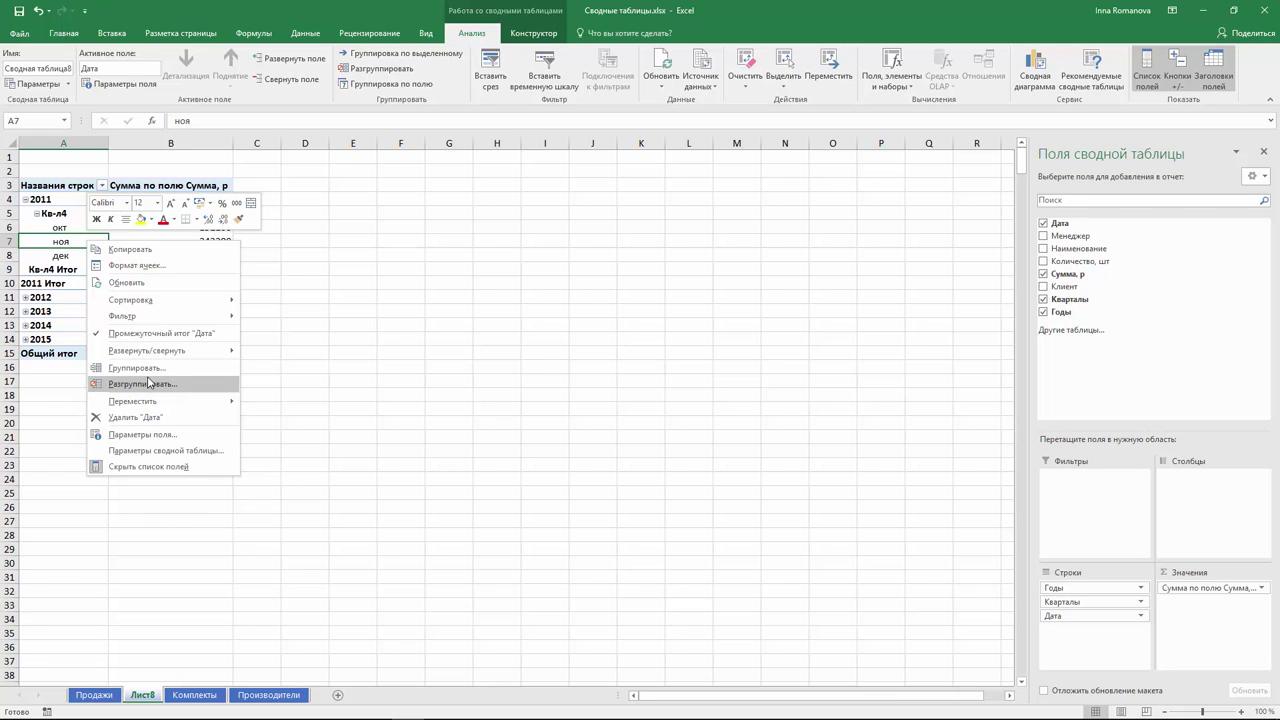
pyautogui.click(148, 385)
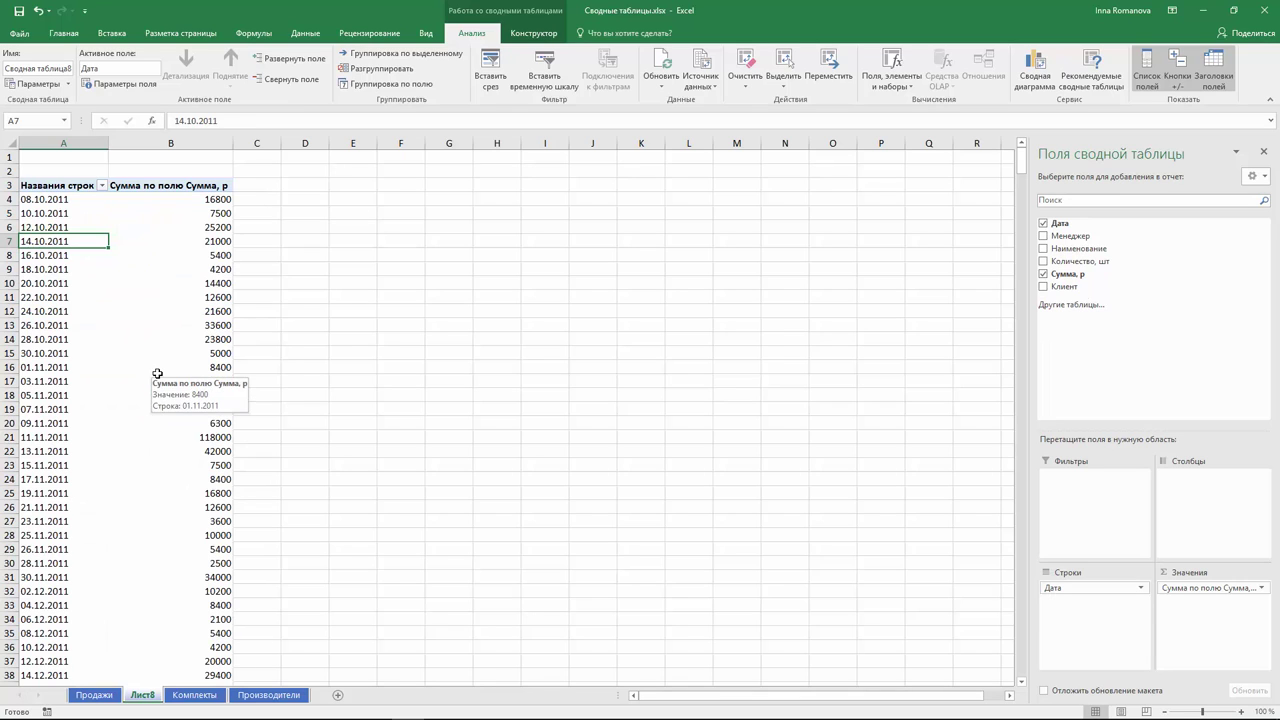
pyautogui.click(157, 373)
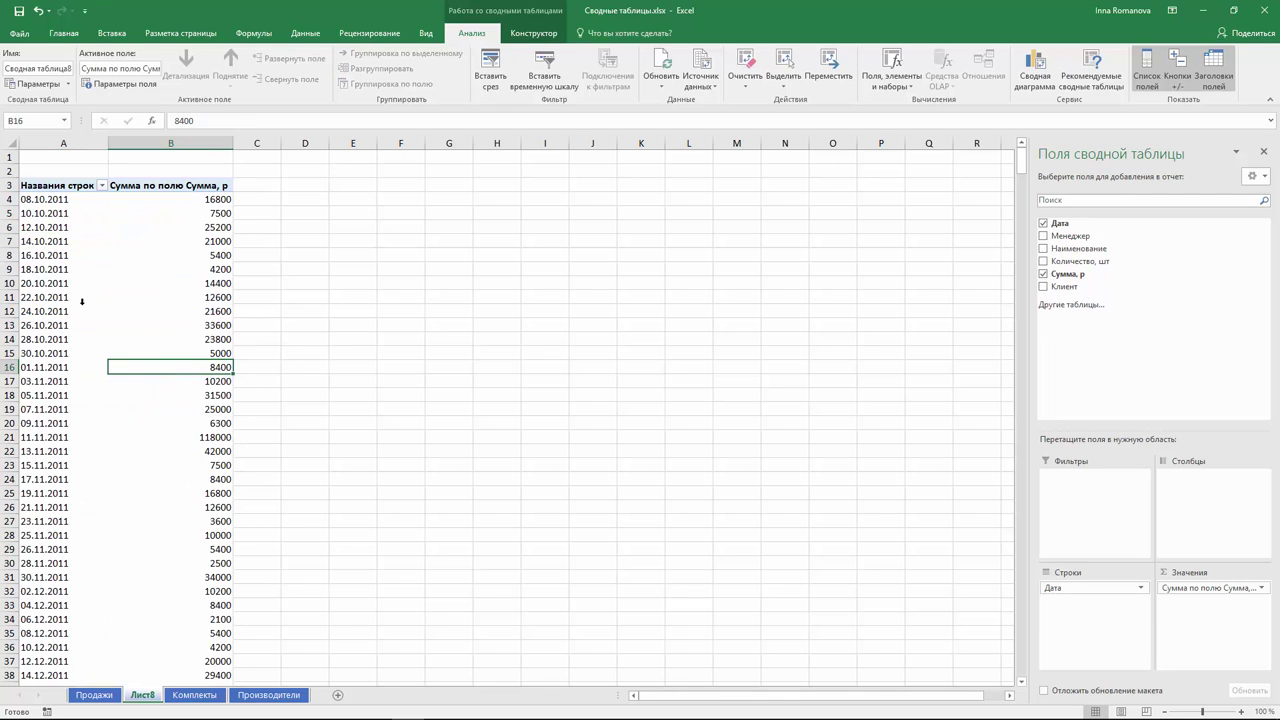
pyautogui.click(62, 270)
# Group the pivot dates by month, giving twelve months янв–дек totalling 14151500
pyautogui.rightClick(62, 270)
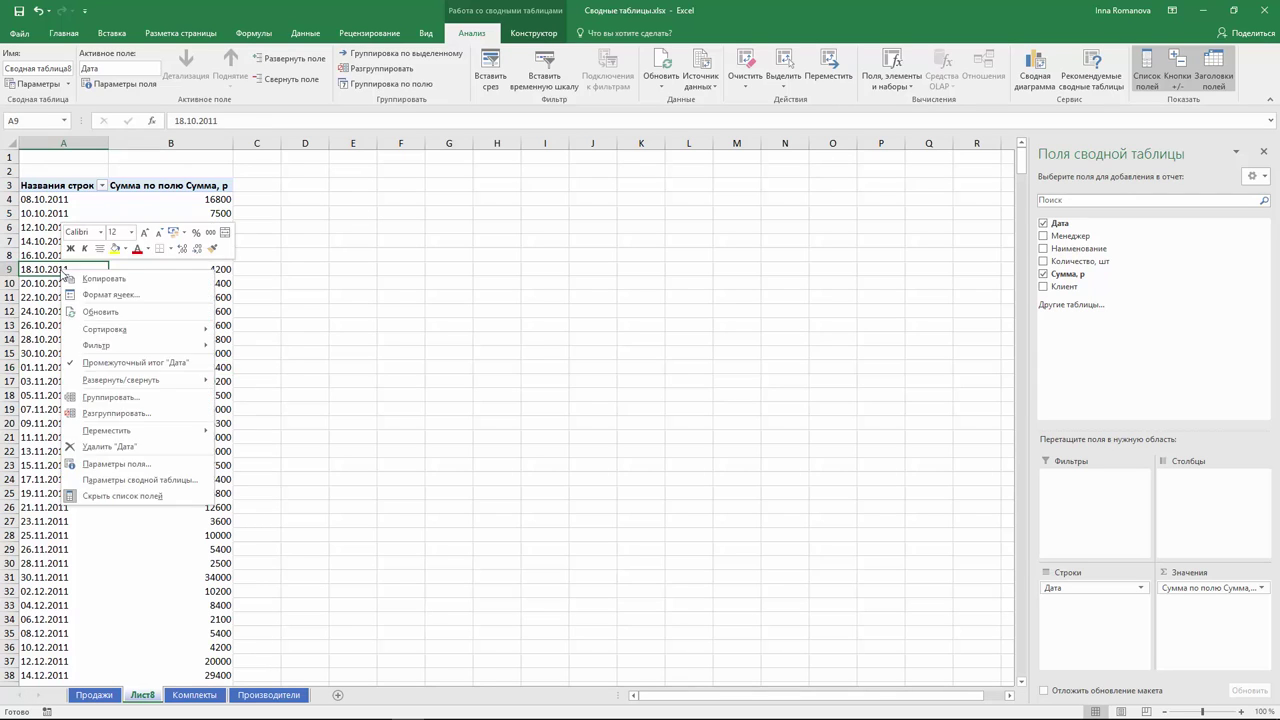
pyautogui.click(139, 398)
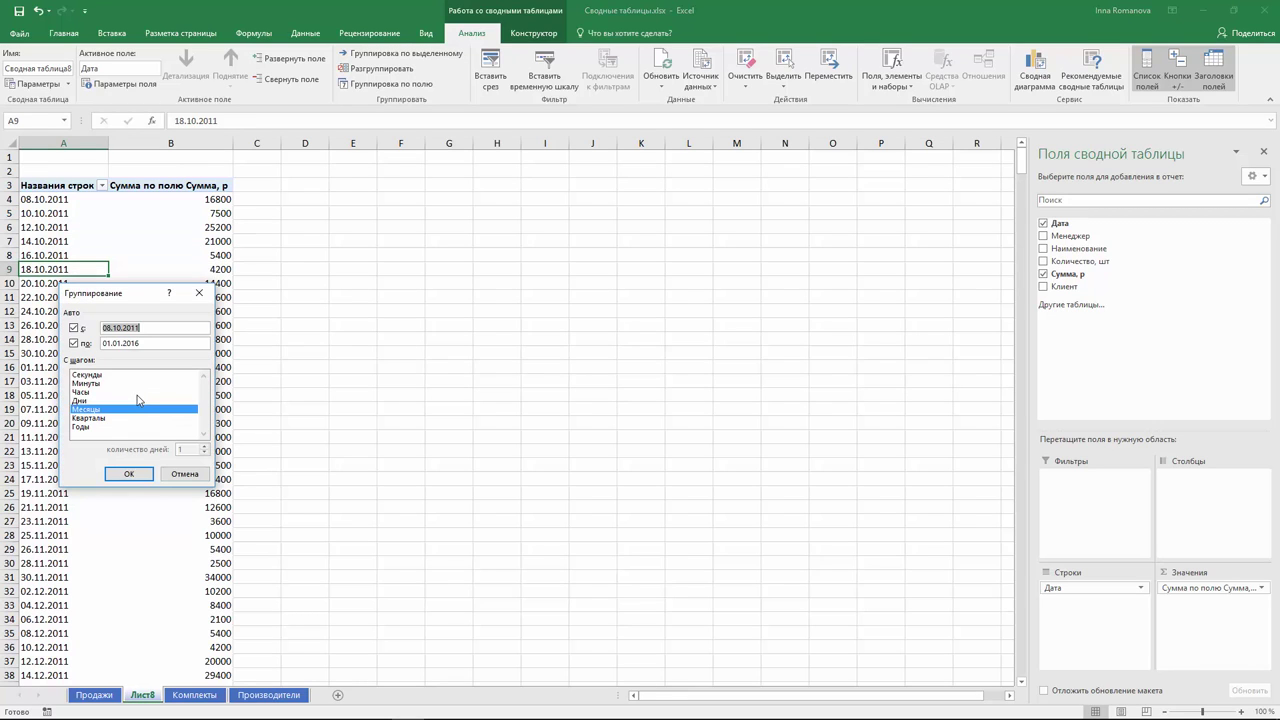
pyautogui.click(129, 474)
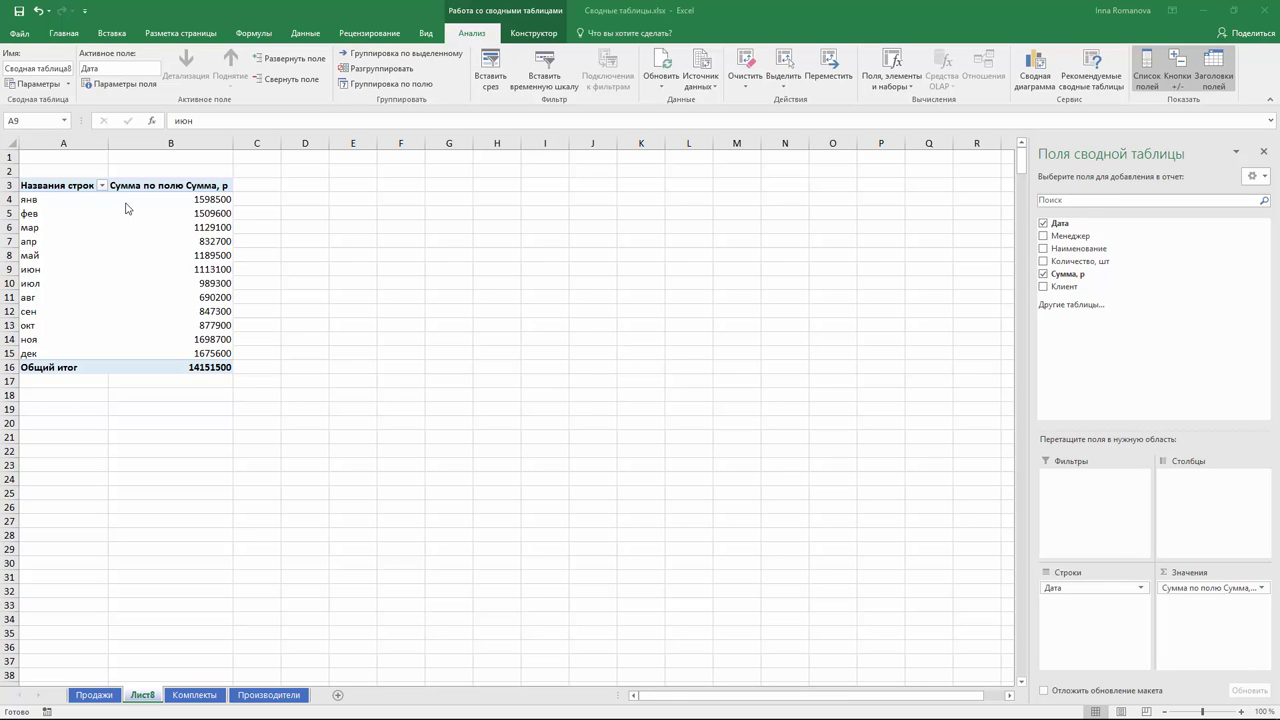
pyautogui.click(168, 201)
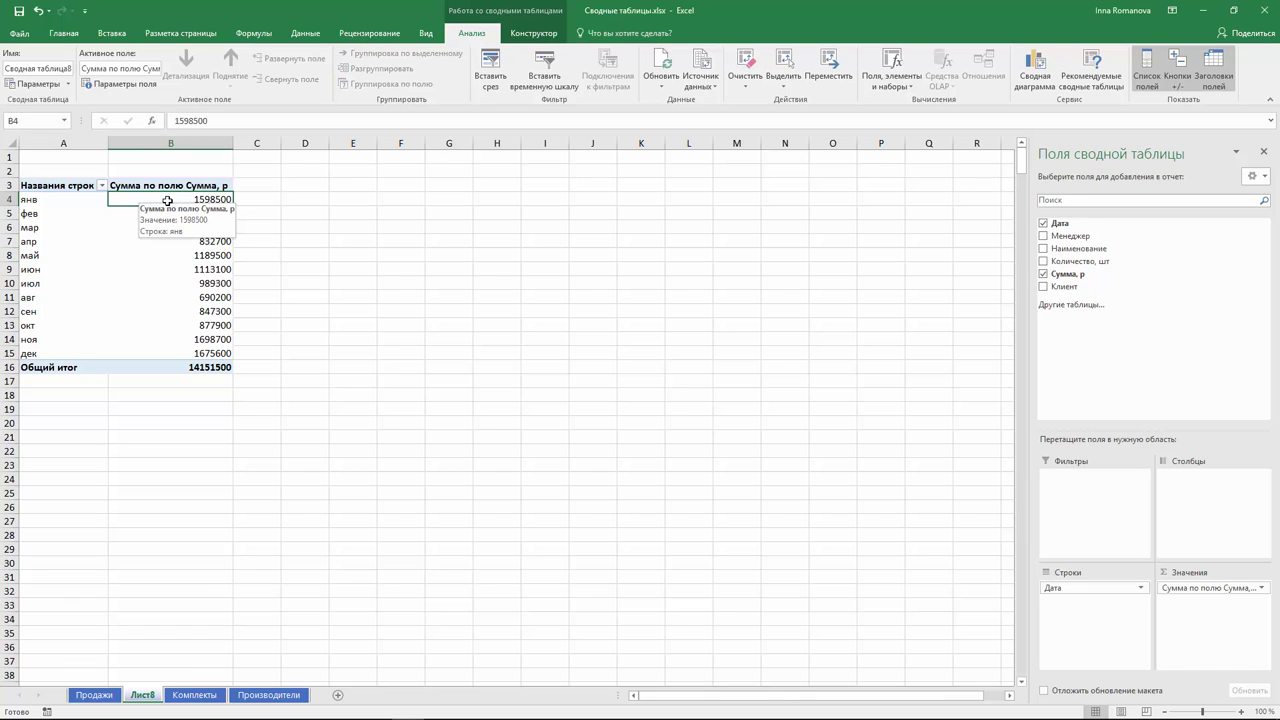
# Reopen the date grouping and add Годы alongside Месяцы
pyautogui.click(58, 245)
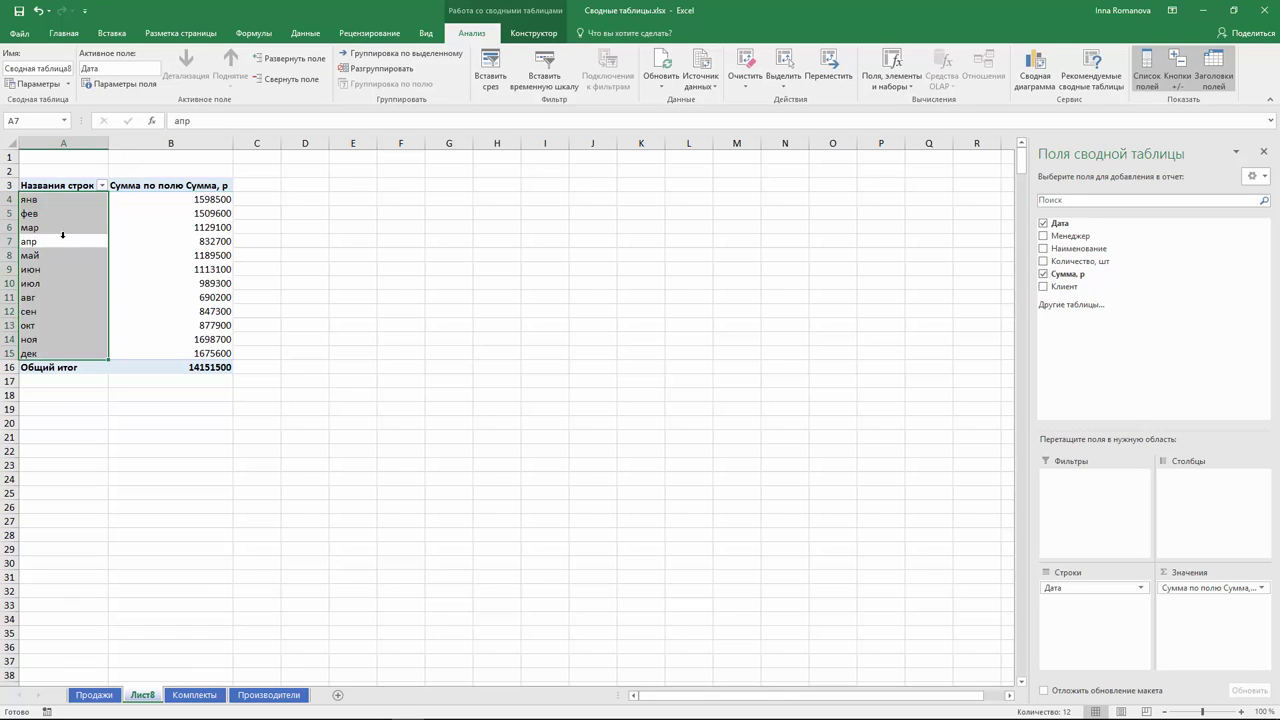
pyautogui.rightClick(58, 241)
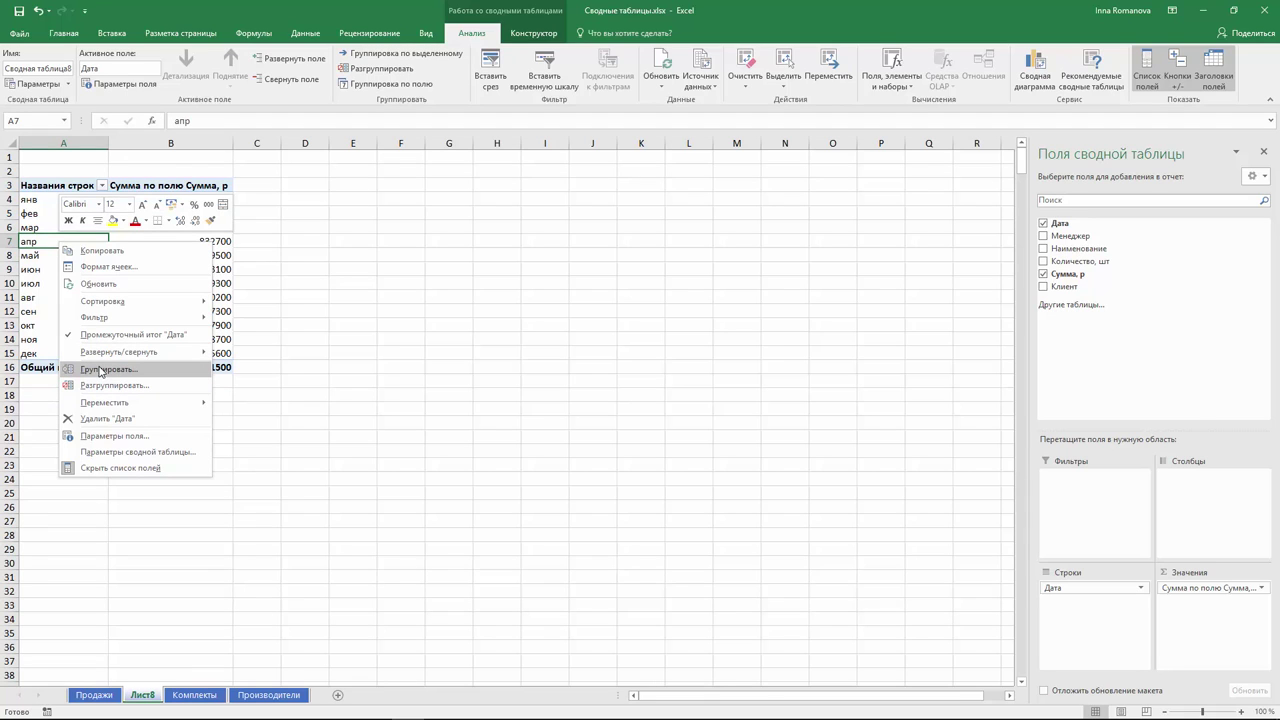
pyautogui.click(101, 369)
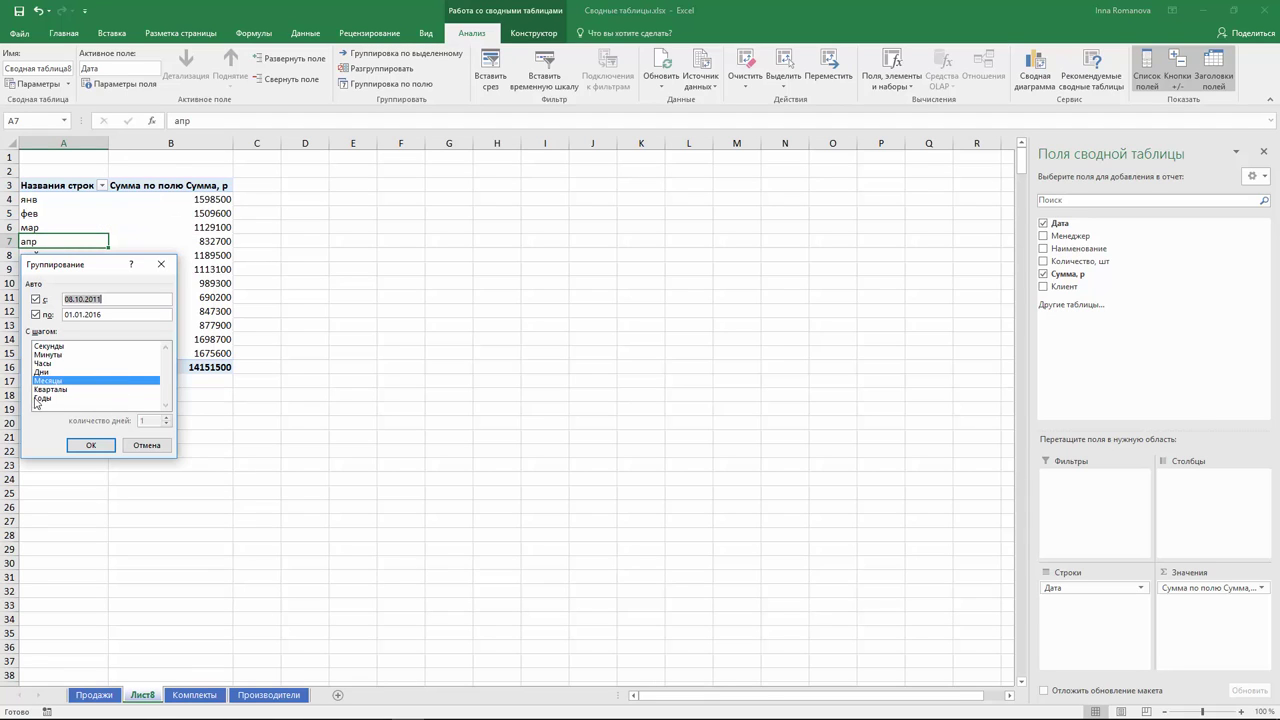
pyautogui.click(47, 399)
# Apply the year-and-month grouping, showing 2011 окт–дек totalling 684900 and 2012 totalling 2900800
pyautogui.click(90, 444)
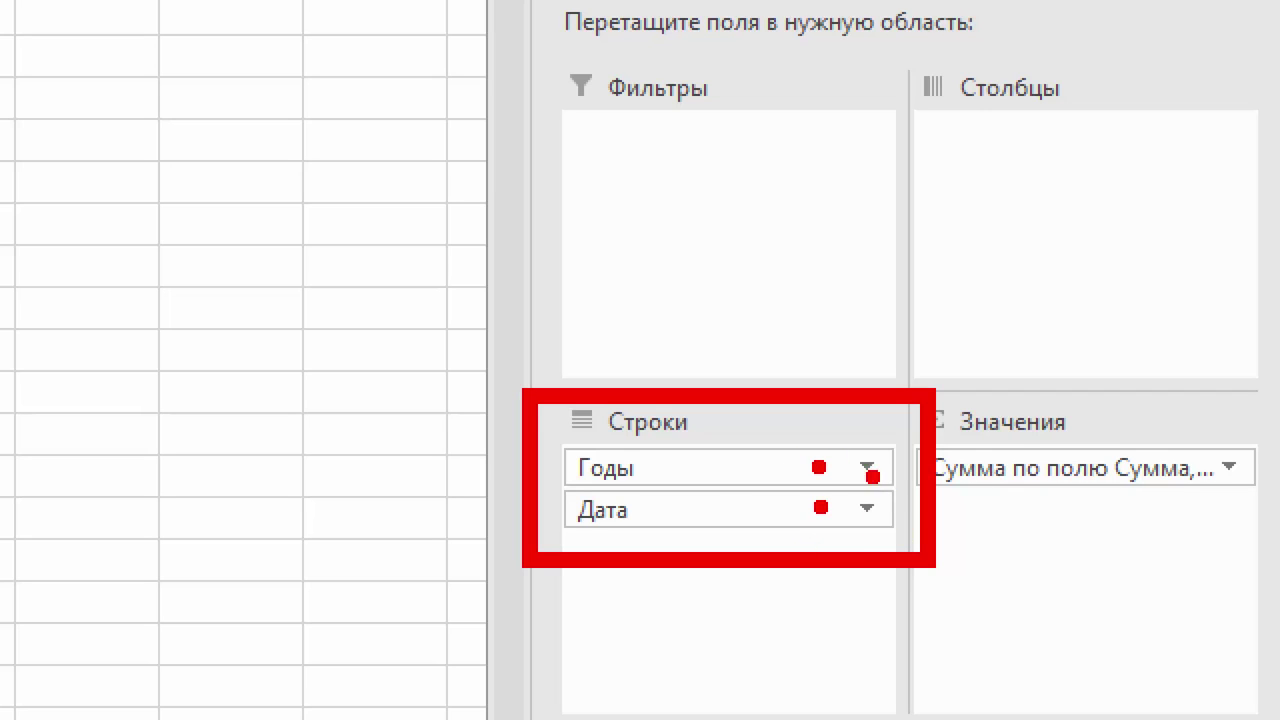
pyautogui.moveTo(819, 467)
pyautogui.mouseDown()
pyautogui.moveTo(1152, 210)
pyautogui.moveTo(1040, 226)
pyautogui.mouseUp()
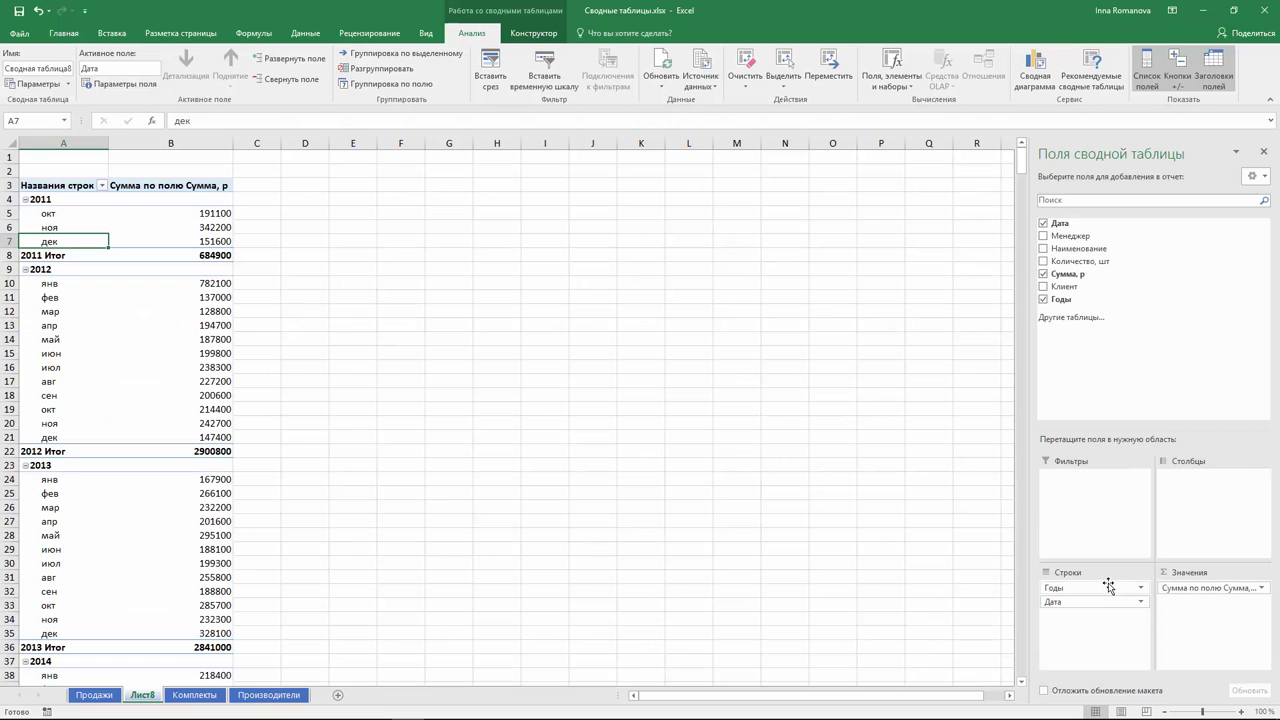
# Lay Годы across the columns and highlight the top values in B5:F16 with pink fill
pyautogui.moveTo(1095, 588)
pyautogui.mouseDown()
pyautogui.moveTo(1187, 483)
pyautogui.moveTo(1207, 507)
pyautogui.mouseUp()
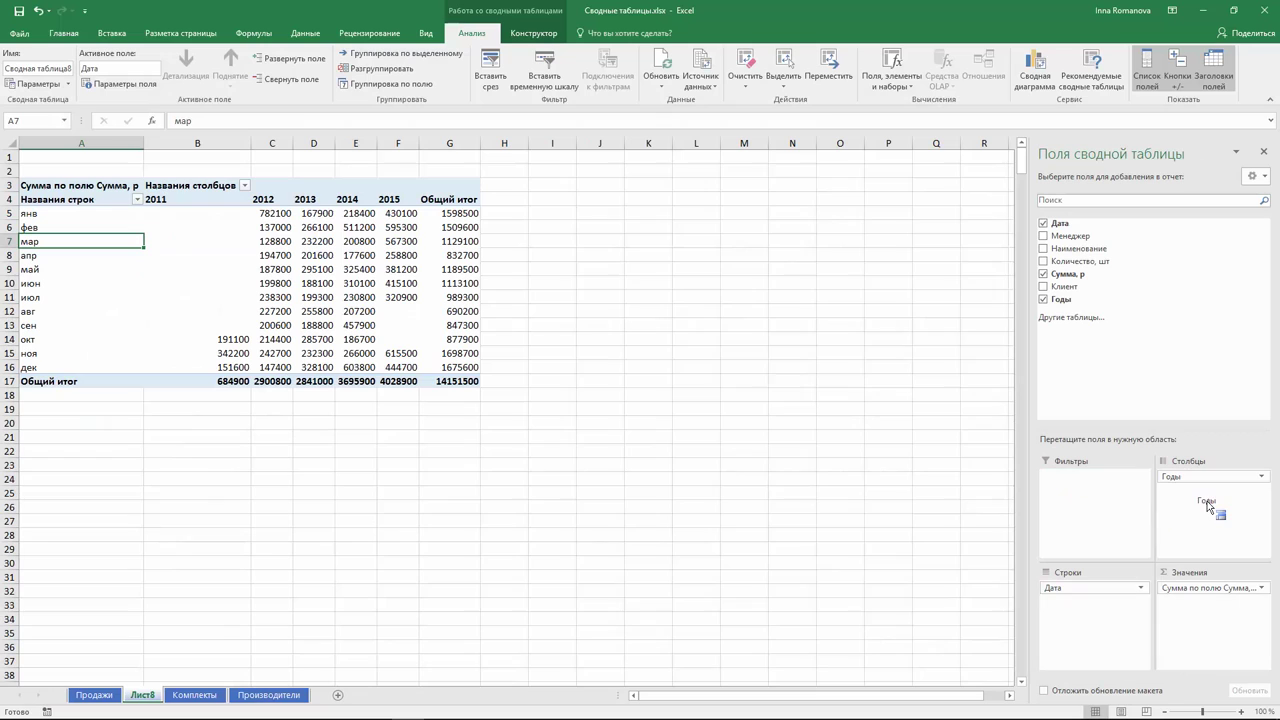
pyautogui.moveTo(202, 215)
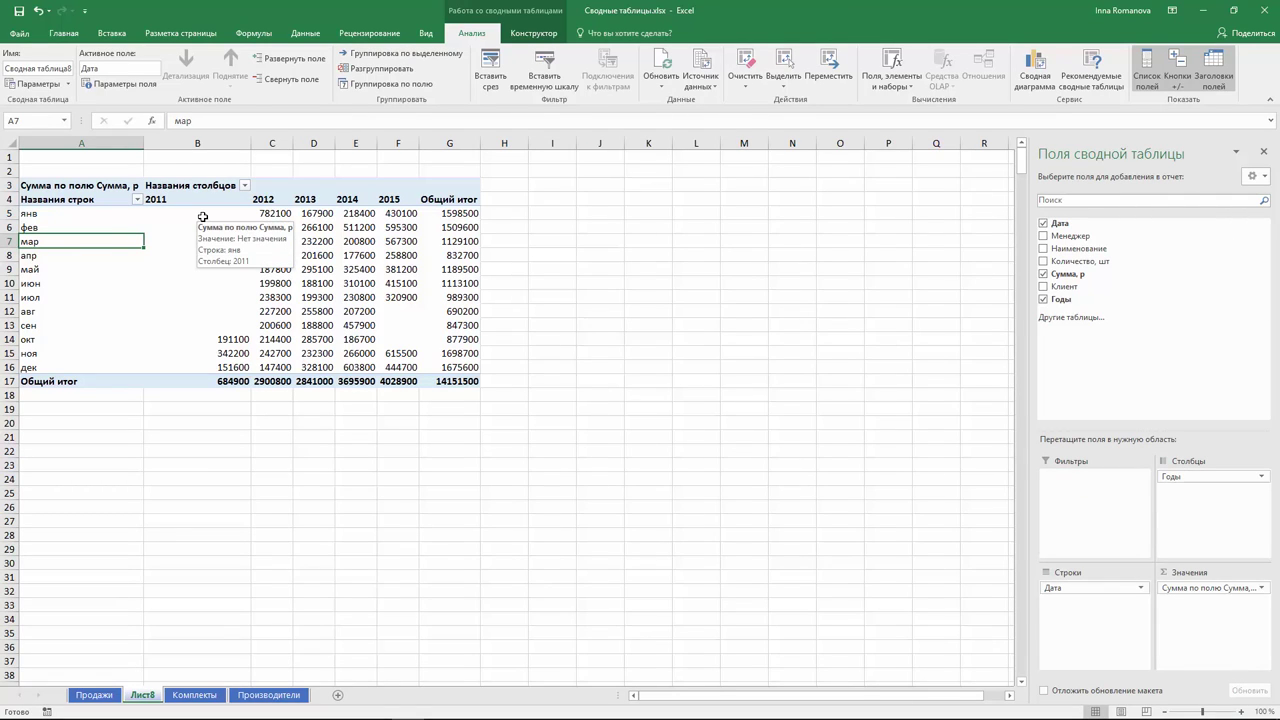
pyautogui.moveTo(202, 216)
pyautogui.mouseDown()
pyautogui.moveTo(271, 251)
pyautogui.moveTo(400, 366)
pyautogui.mouseUp()
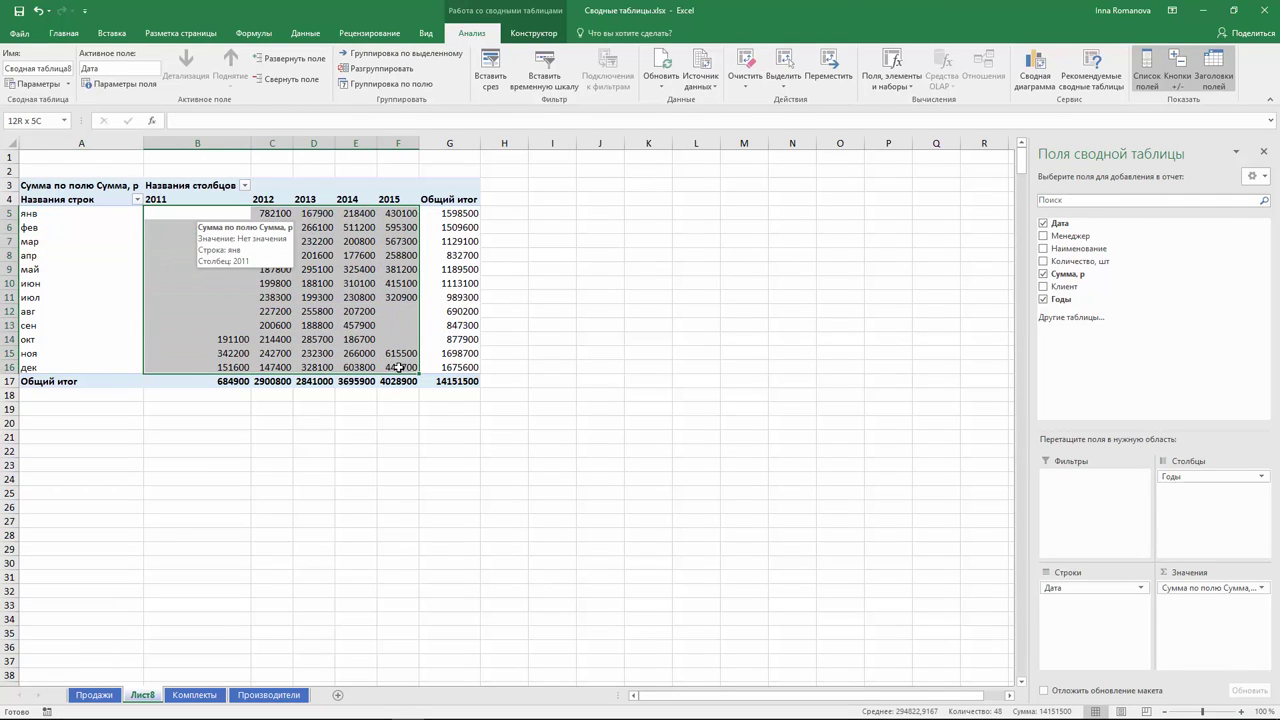
pyautogui.click(63, 33)
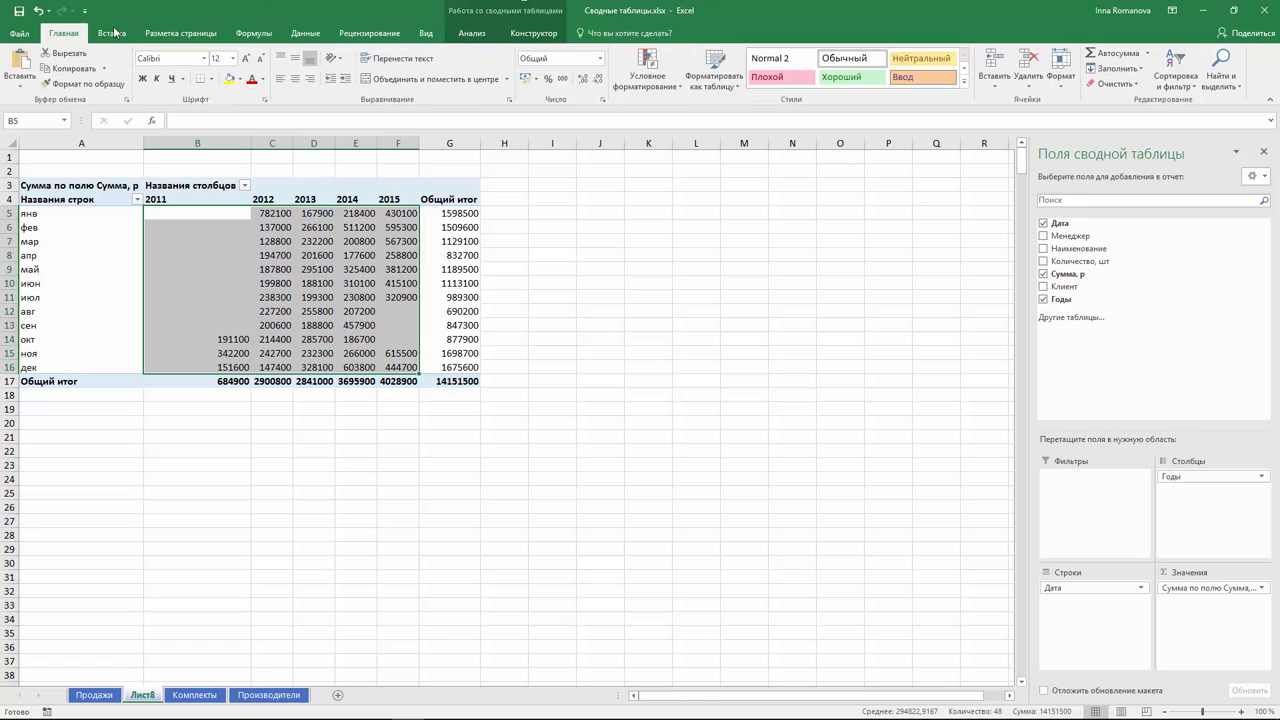
pyautogui.click(645, 76)
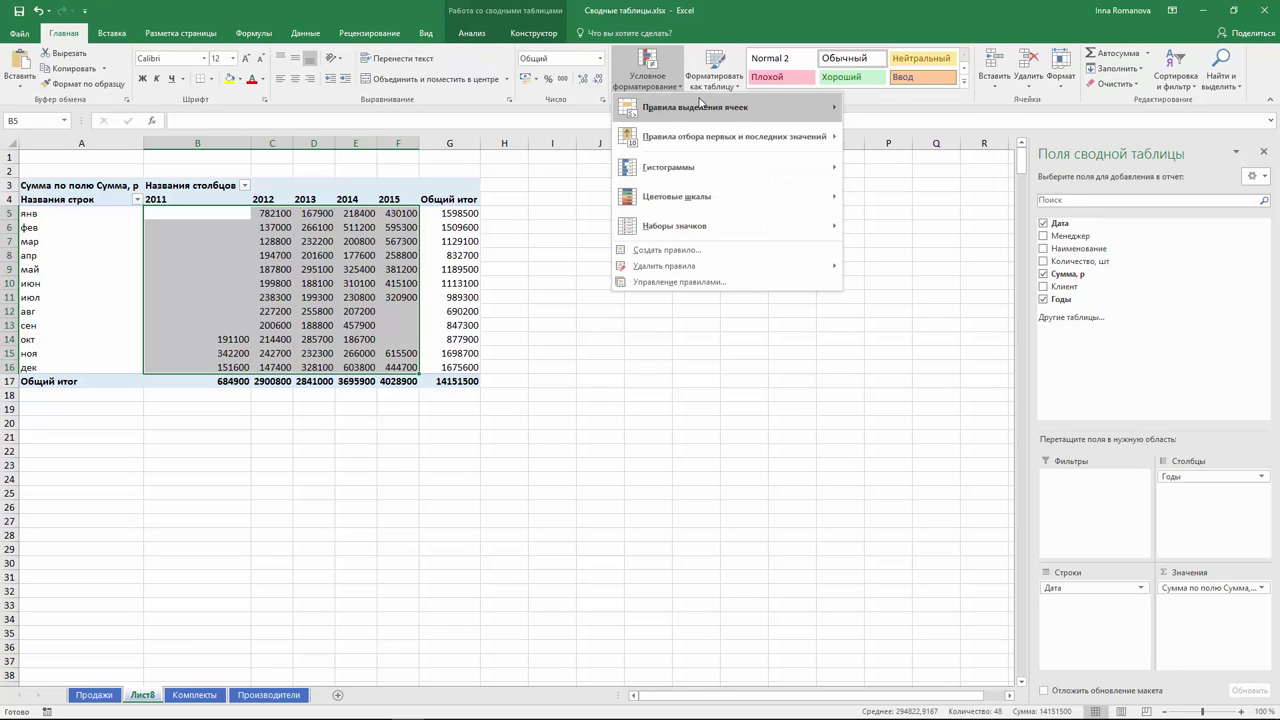
pyautogui.click(478, 461)
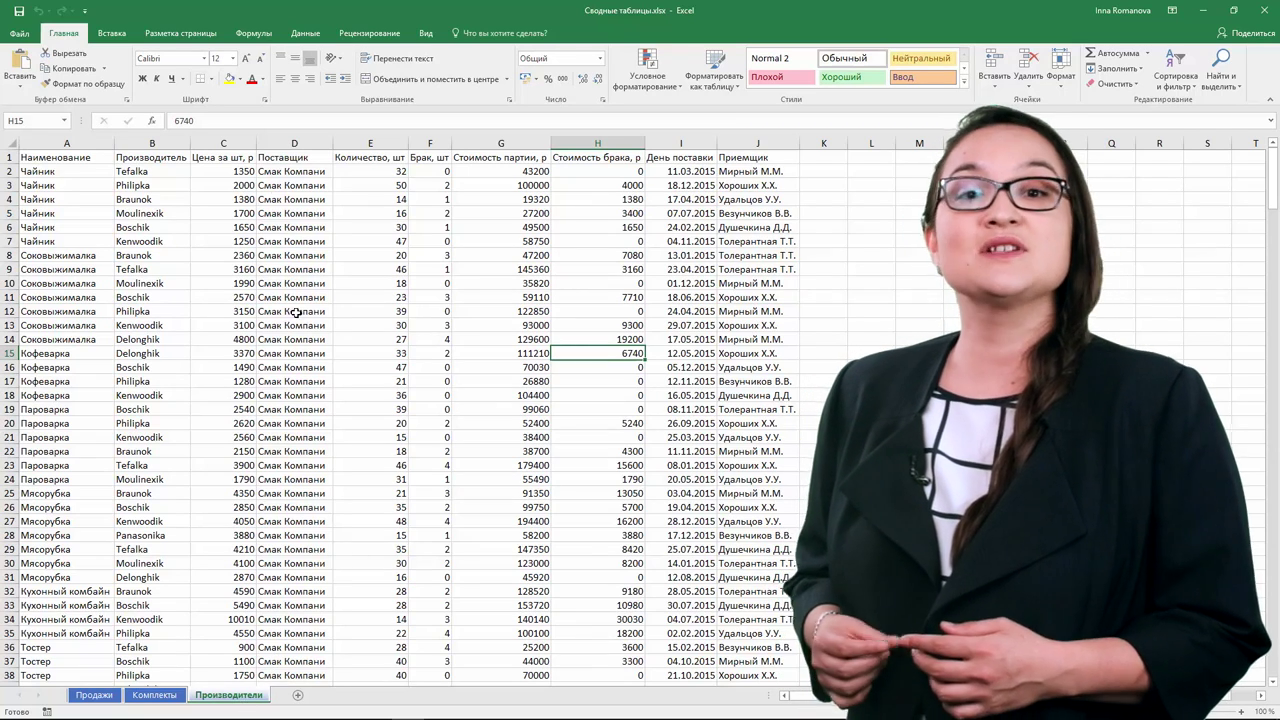
# Create a pivot table from the Производители data on new sheet Лист9
pyautogui.click(111, 33)
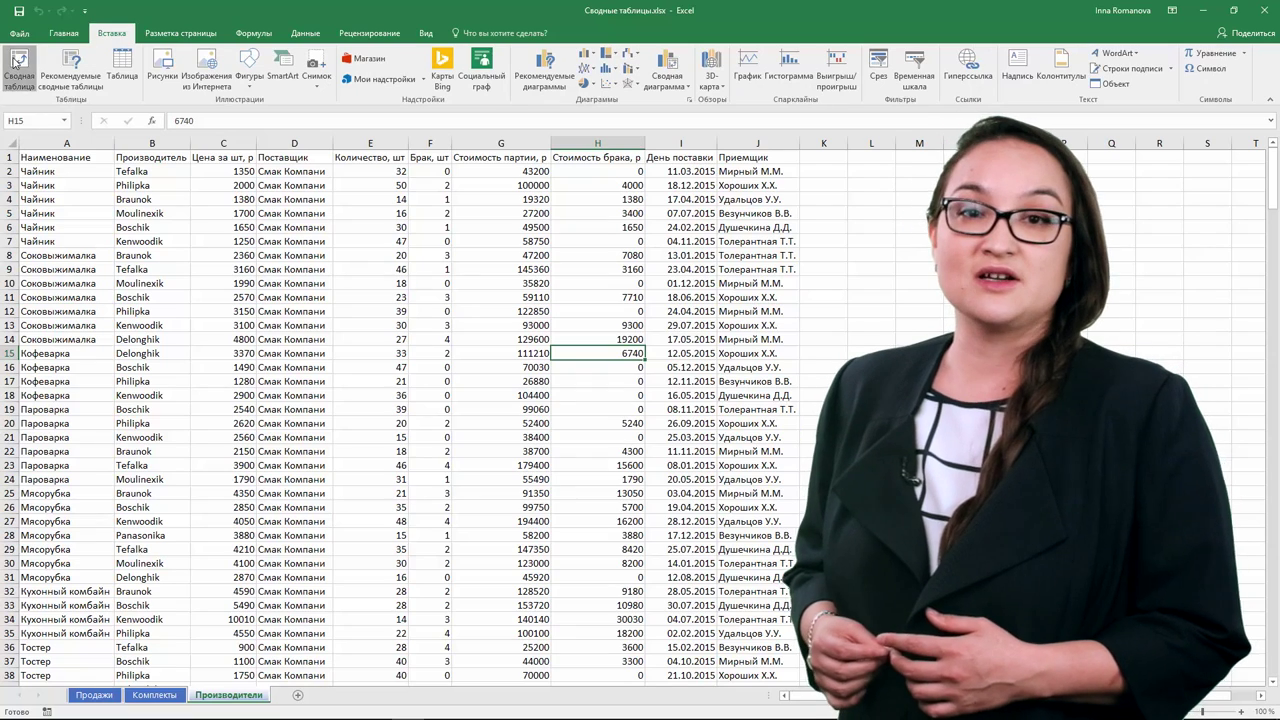
pyautogui.click(18, 62)
pyautogui.click(612, 526)
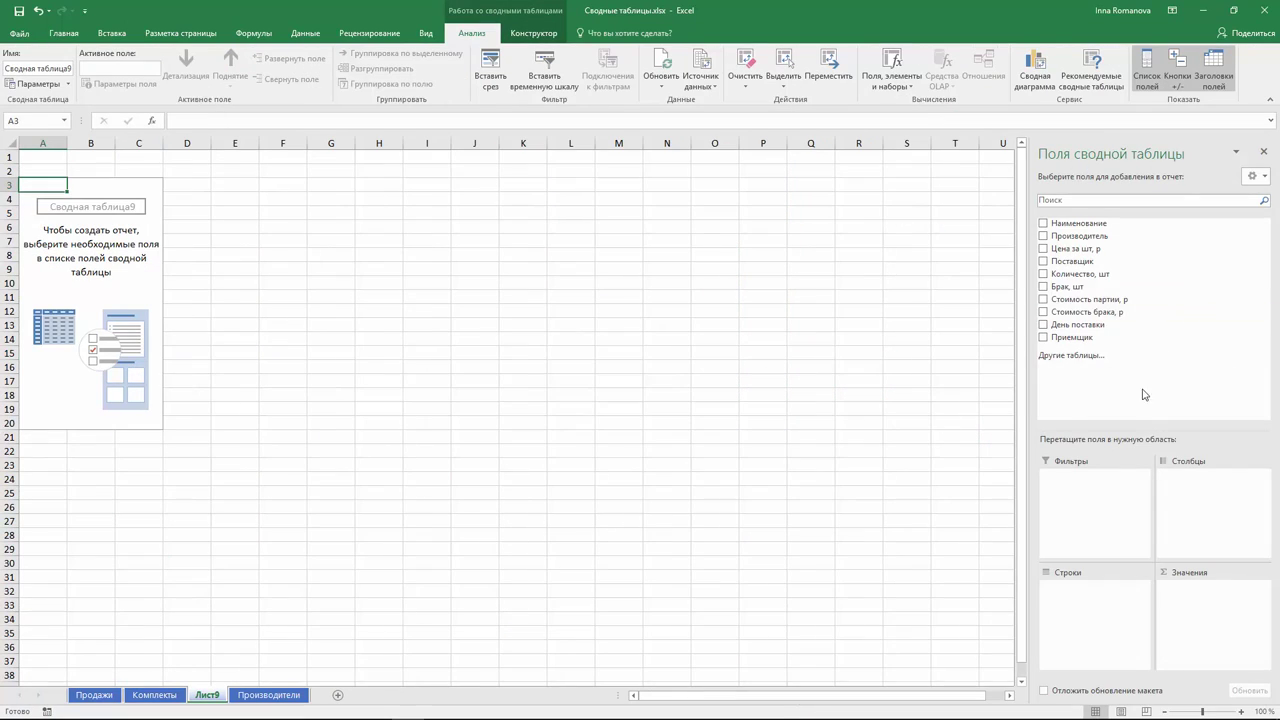
# Sum Количество, шт per Наименование with Цена за шт, р as columns starting at 780
pyautogui.click(1044, 224)
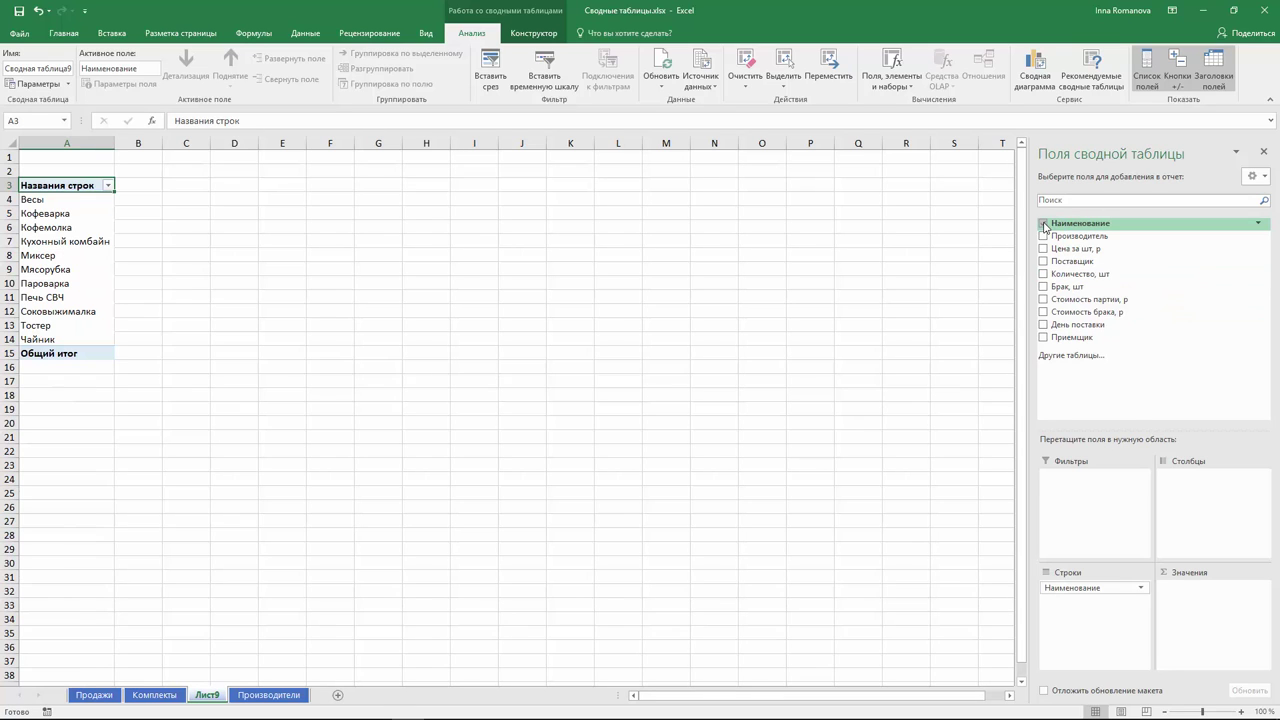
pyautogui.click(1043, 274)
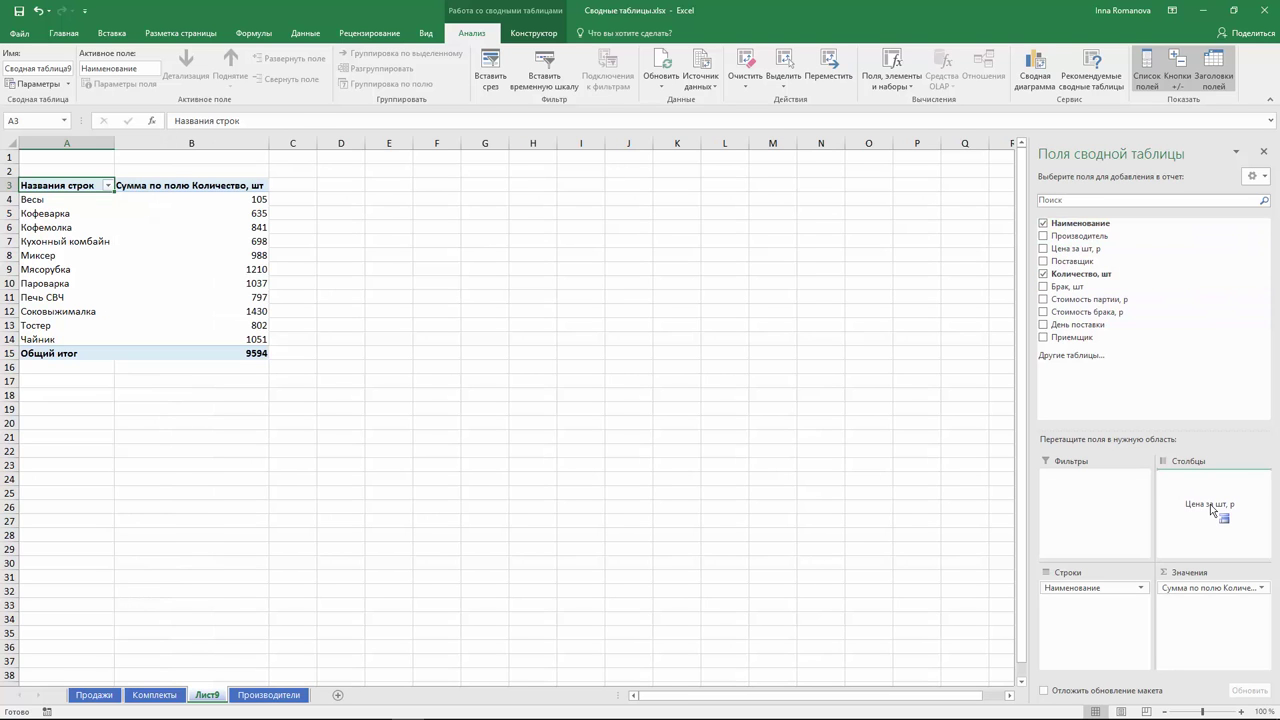
pyautogui.moveTo(1075, 248); pyautogui.dragTo(1211, 508)
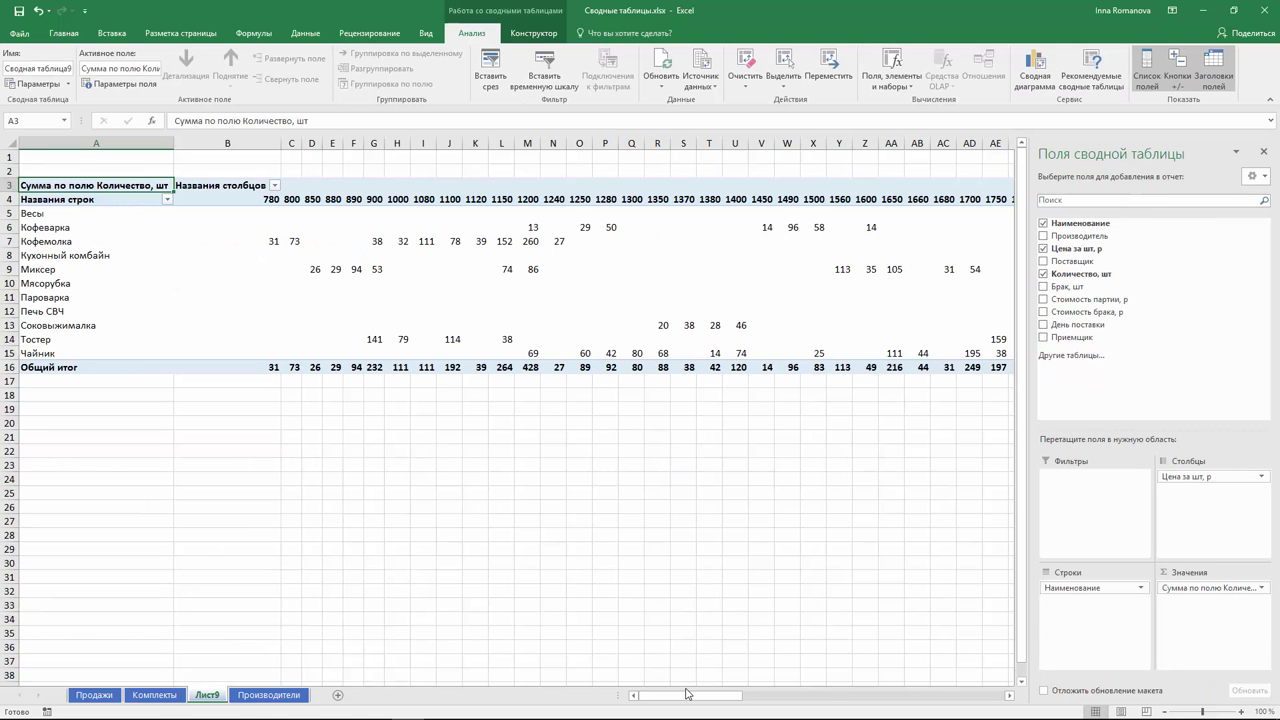
pyautogui.moveTo(687, 693)
pyautogui.mouseDown()
pyautogui.moveTo(975, 683)
pyautogui.moveTo(594, 686)
pyautogui.mouseUp()
pyautogui.click(200, 200)
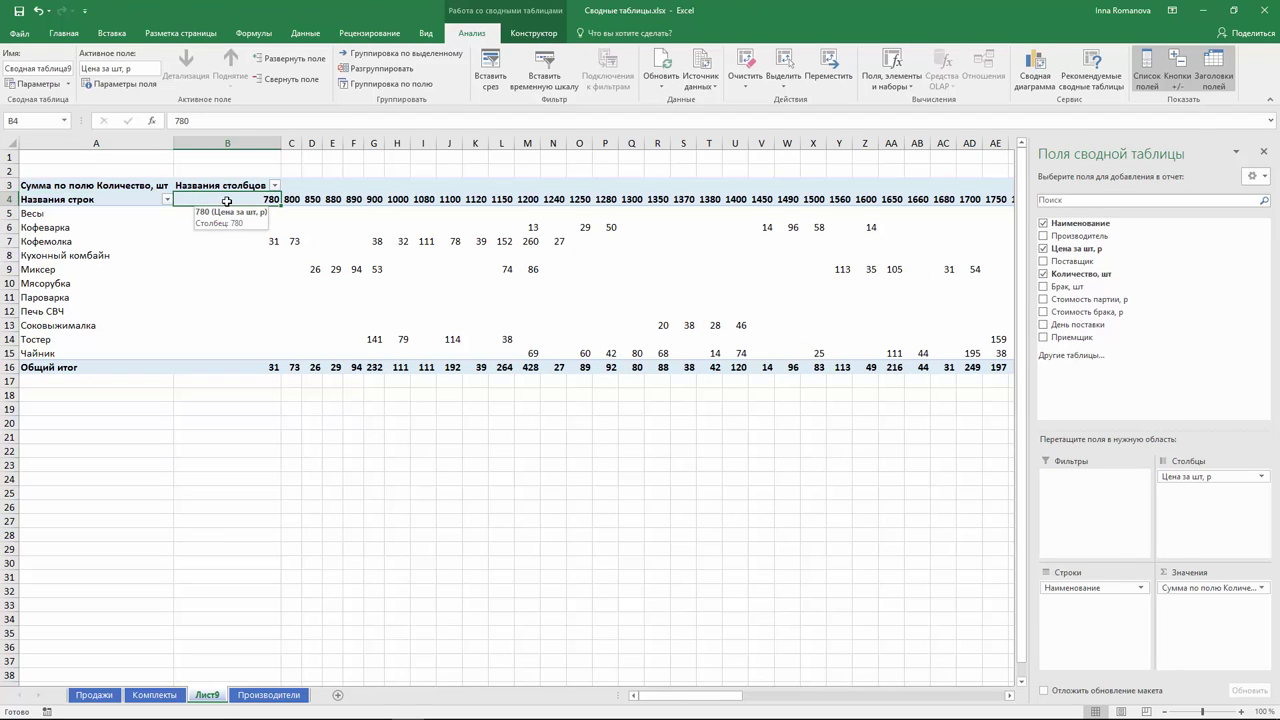
pyautogui.rightClick(227, 201)
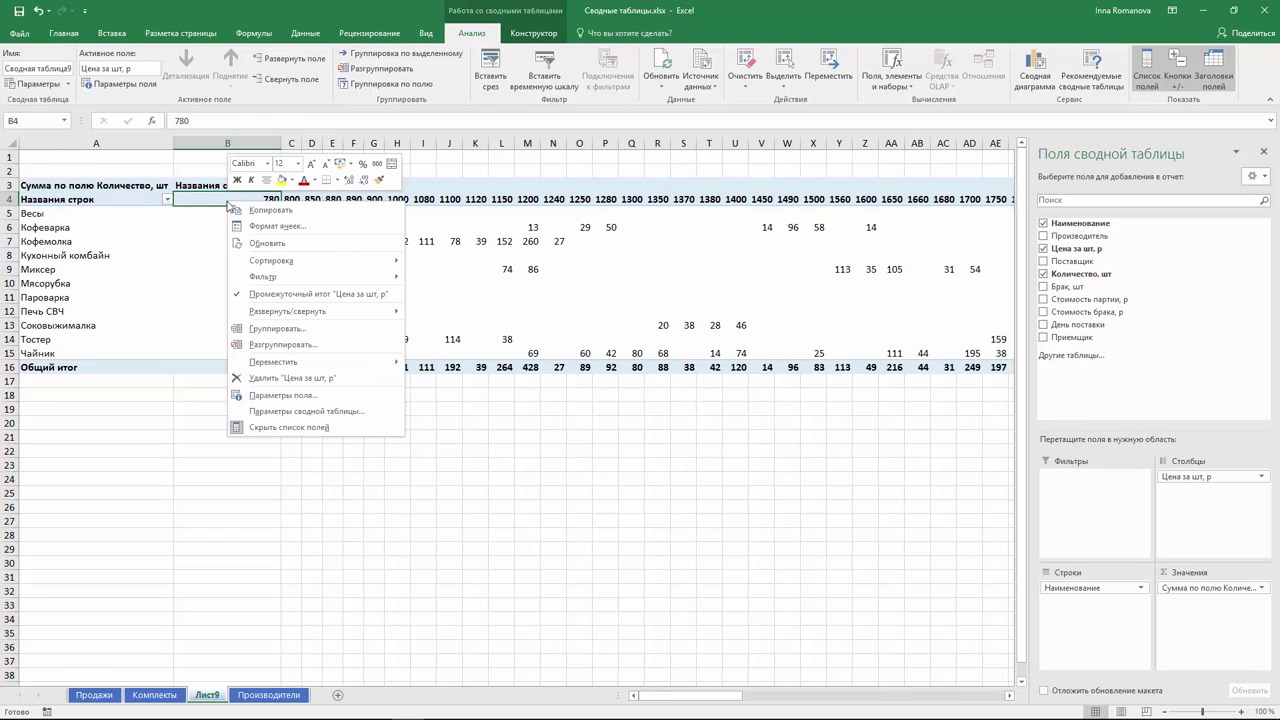
# Group prices into 1000-wide ranges from 1000 to 5000 and apply an orange pivot style
pyautogui.click(279, 329)
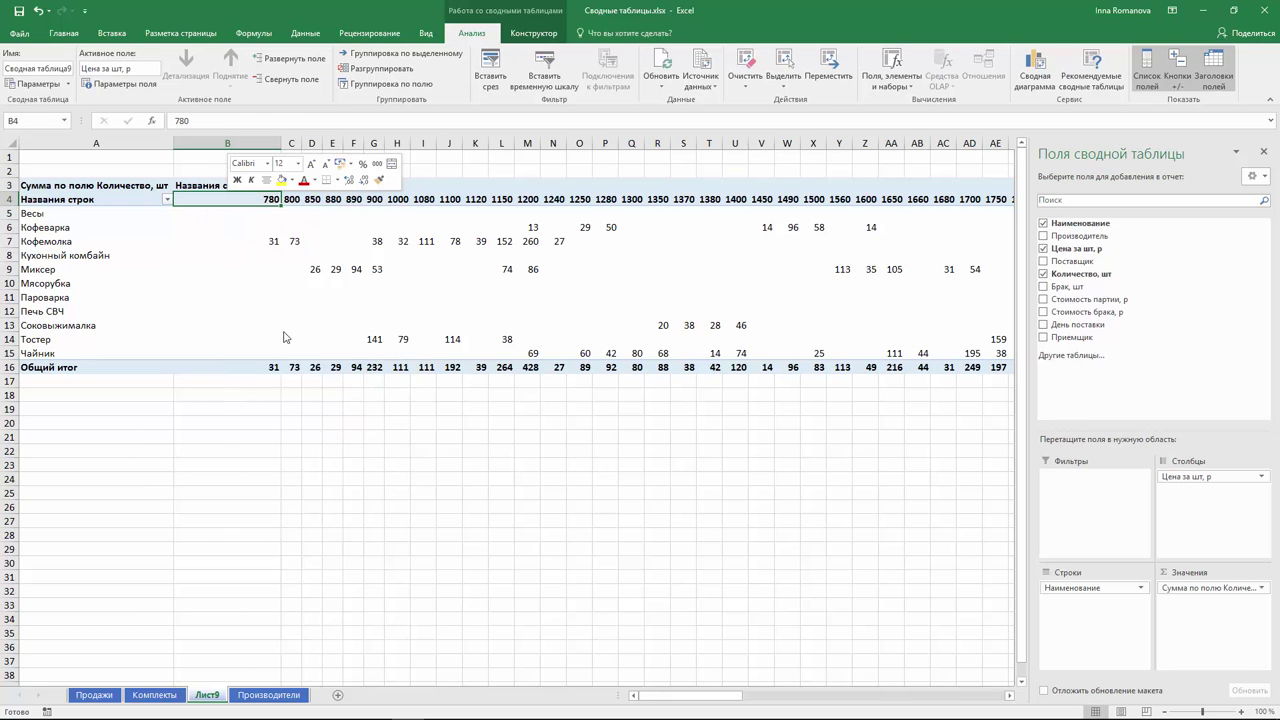
pyautogui.click(307, 311)
pyautogui.moveTo(293, 311); pyautogui.dragTo(257, 314)
pyautogui.write('1000')
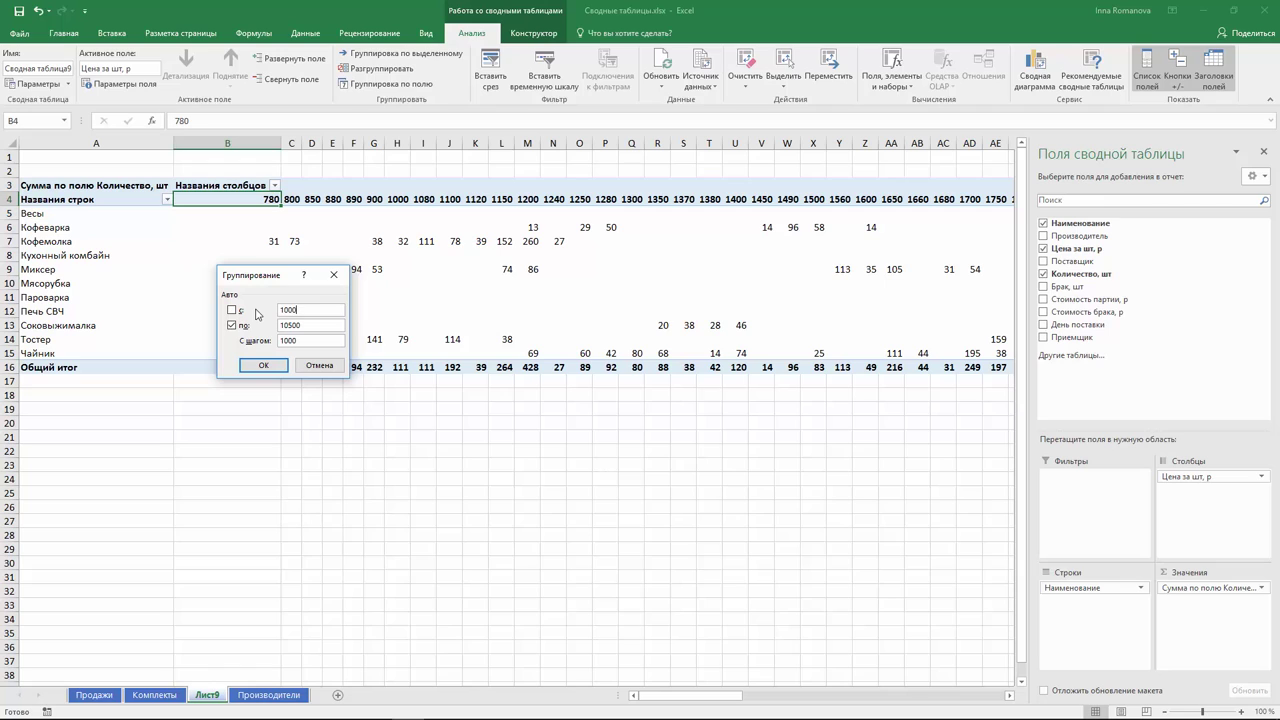
pyautogui.moveTo(309, 327); pyautogui.dragTo(272, 328)
pyautogui.write('500')
pyautogui.click(264, 365)
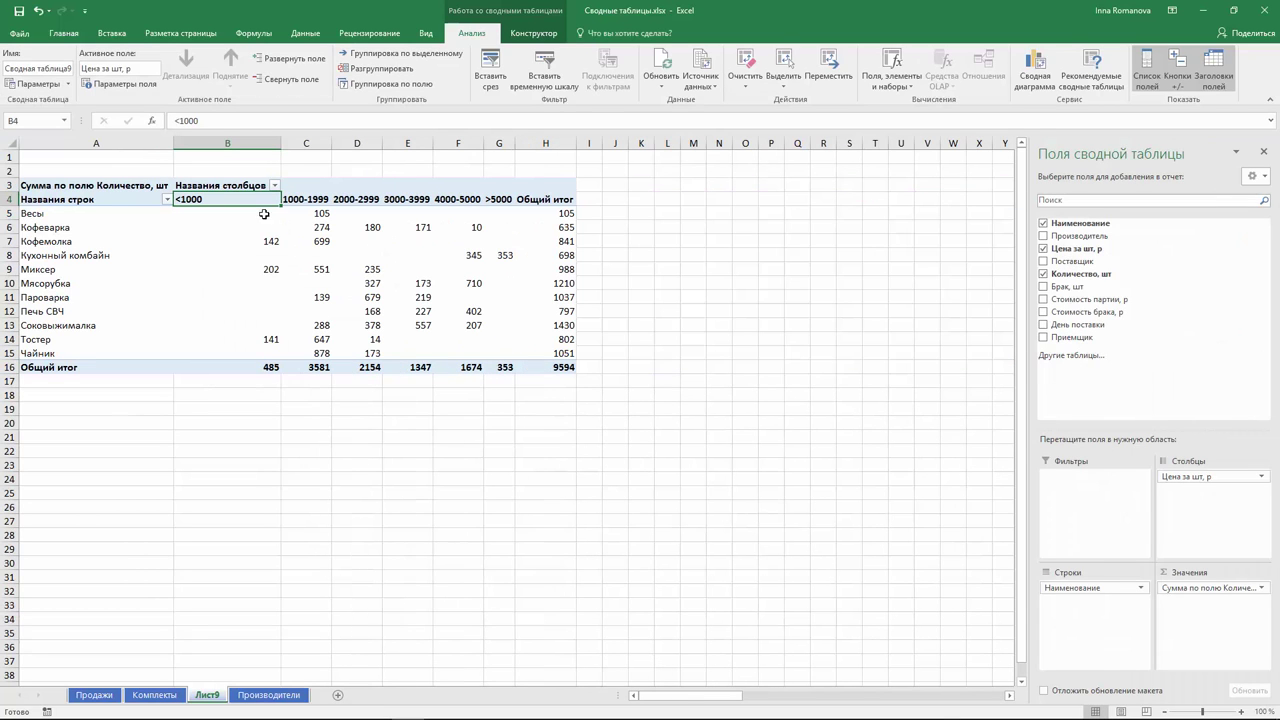
pyautogui.click(503, 290)
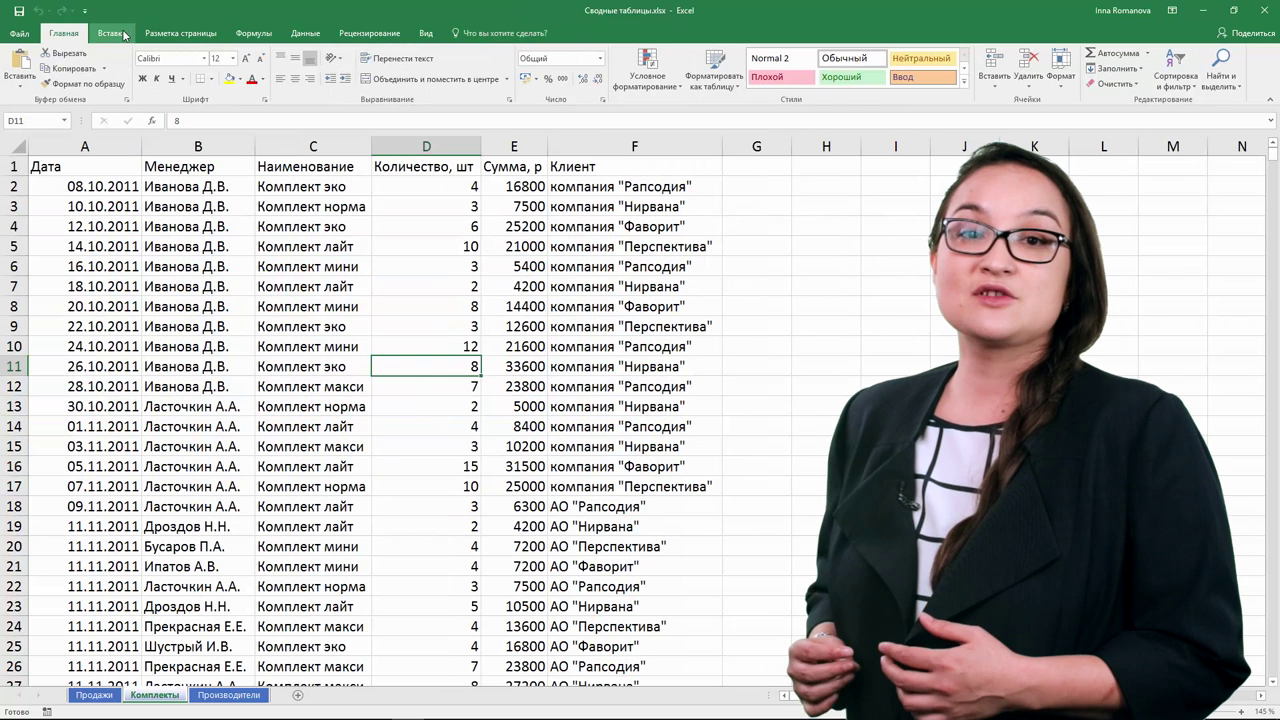
# Build a Лист10 pivot summing Сумма, р per Наименование with one column per Клиент
pyautogui.click(20, 70)
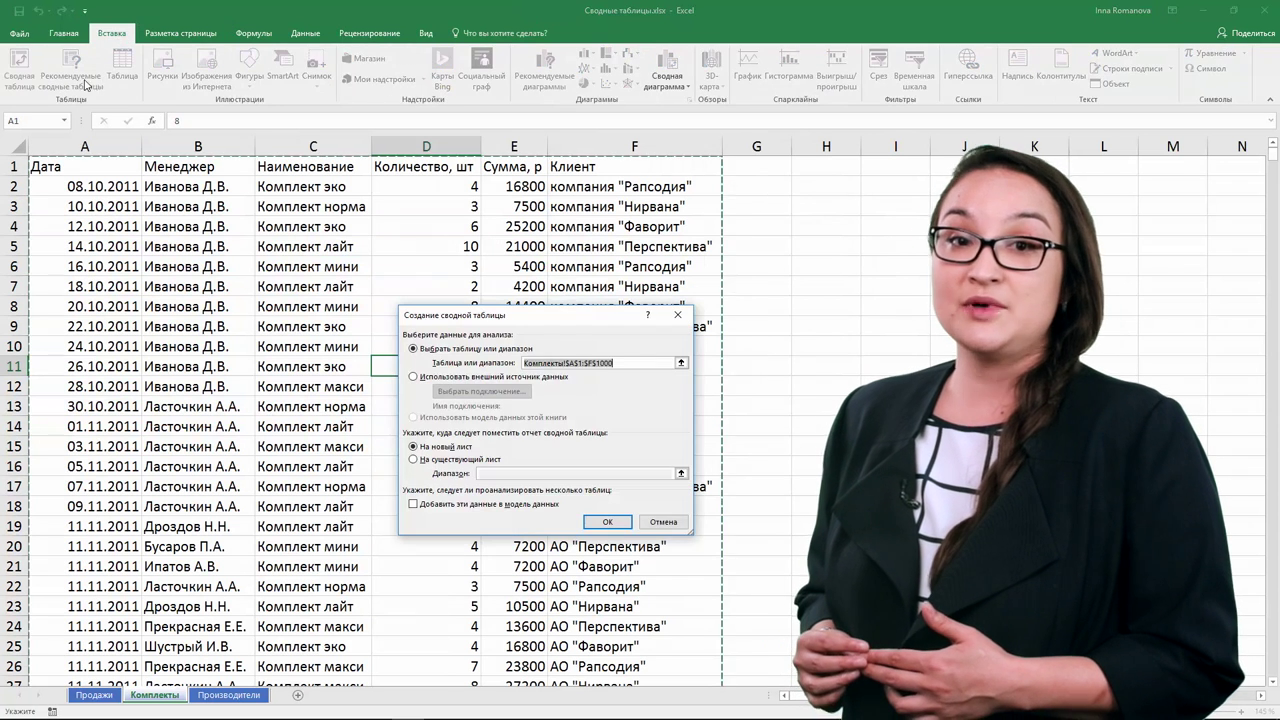
pyautogui.click(607, 522)
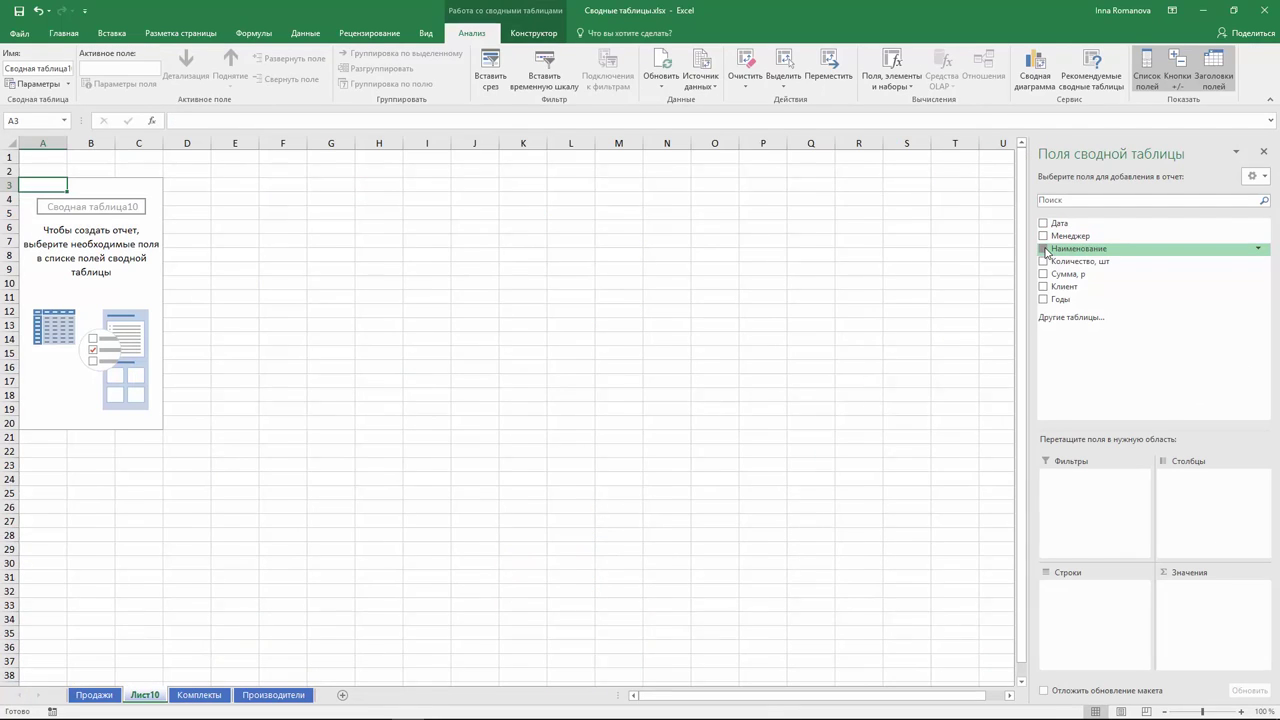
pyautogui.click(1043, 248)
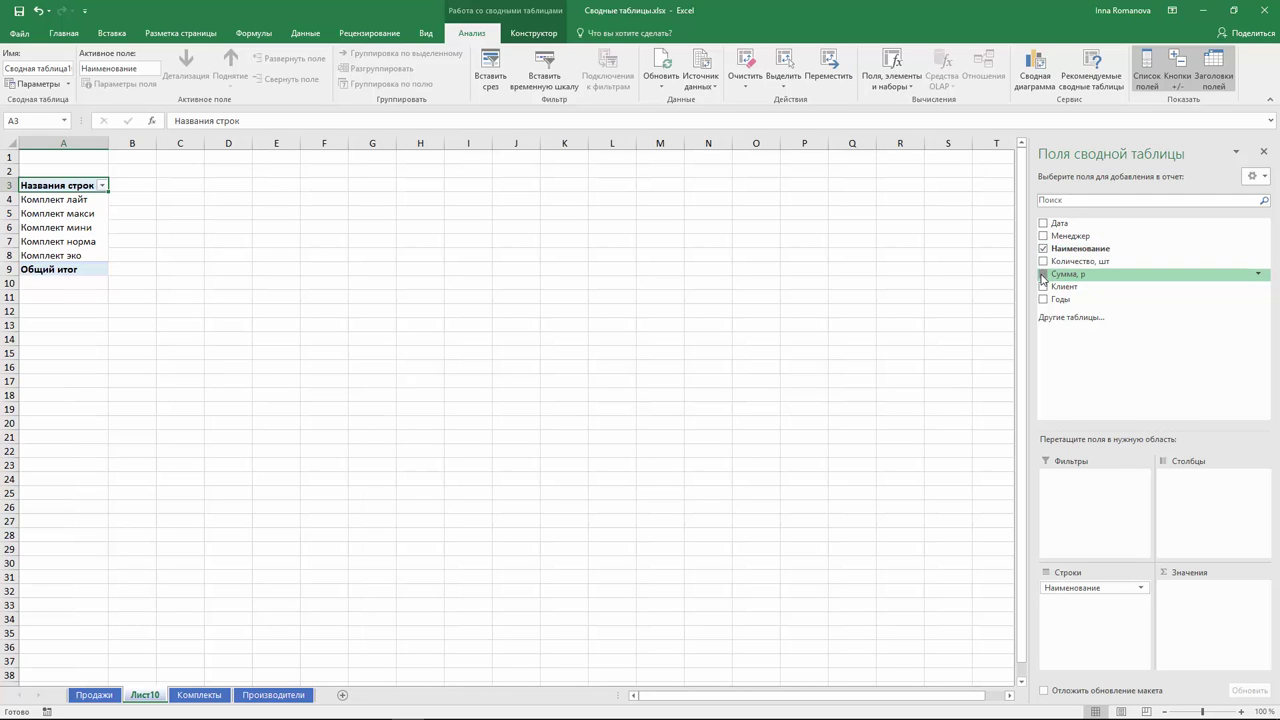
pyautogui.click(1043, 273)
pyautogui.moveTo(1065, 286); pyautogui.dragTo(1205, 490)
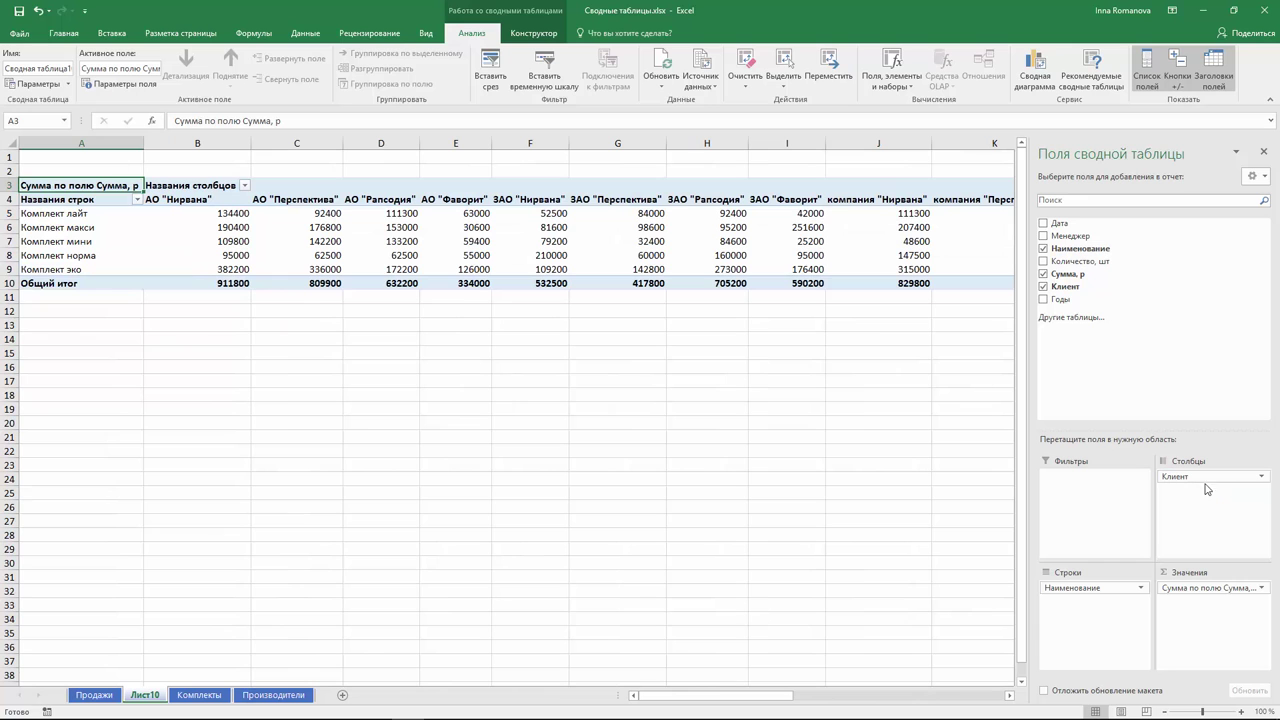
pyautogui.moveTo(657, 700)
pyautogui.mouseDown()
pyautogui.moveTo(912, 697)
pyautogui.moveTo(629, 705)
pyautogui.mouseUp()
# After a failed single-column grouping, select the four АО client headers B4:E4 for grouping
pyautogui.click(216, 200)
pyautogui.rightClick(219, 202)
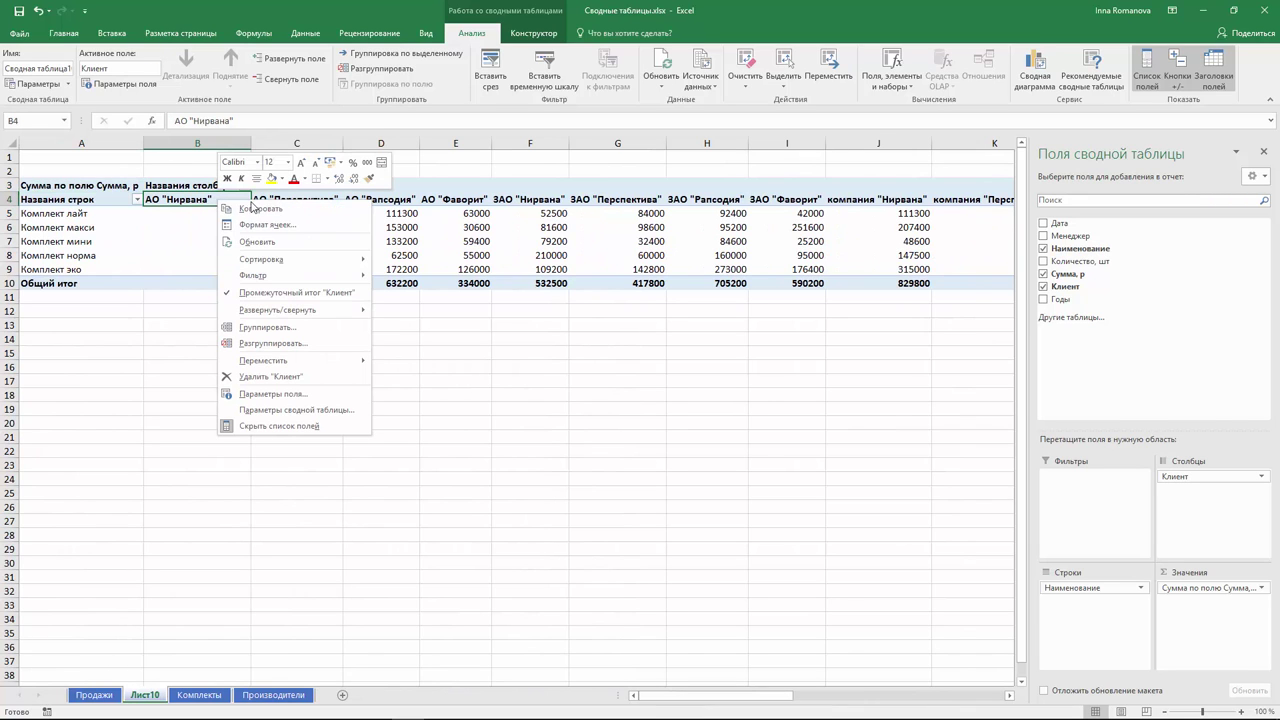
pyautogui.click(280, 327)
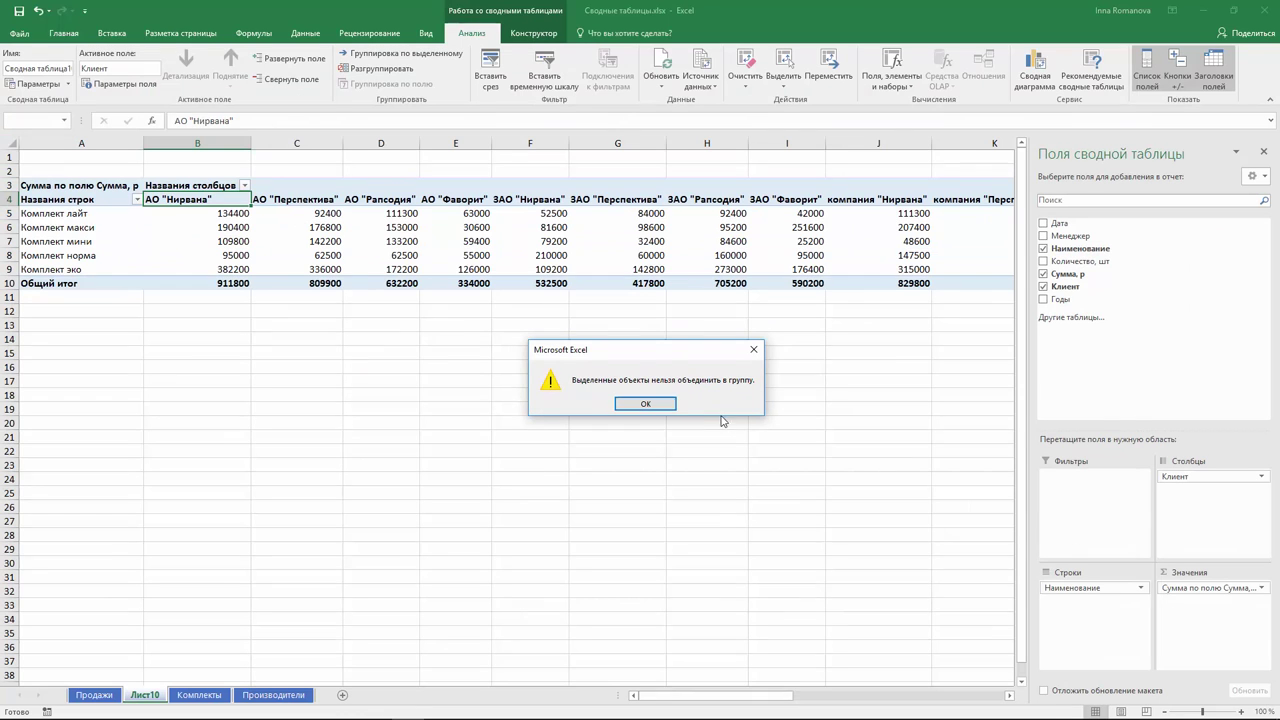
pyautogui.click(675, 411)
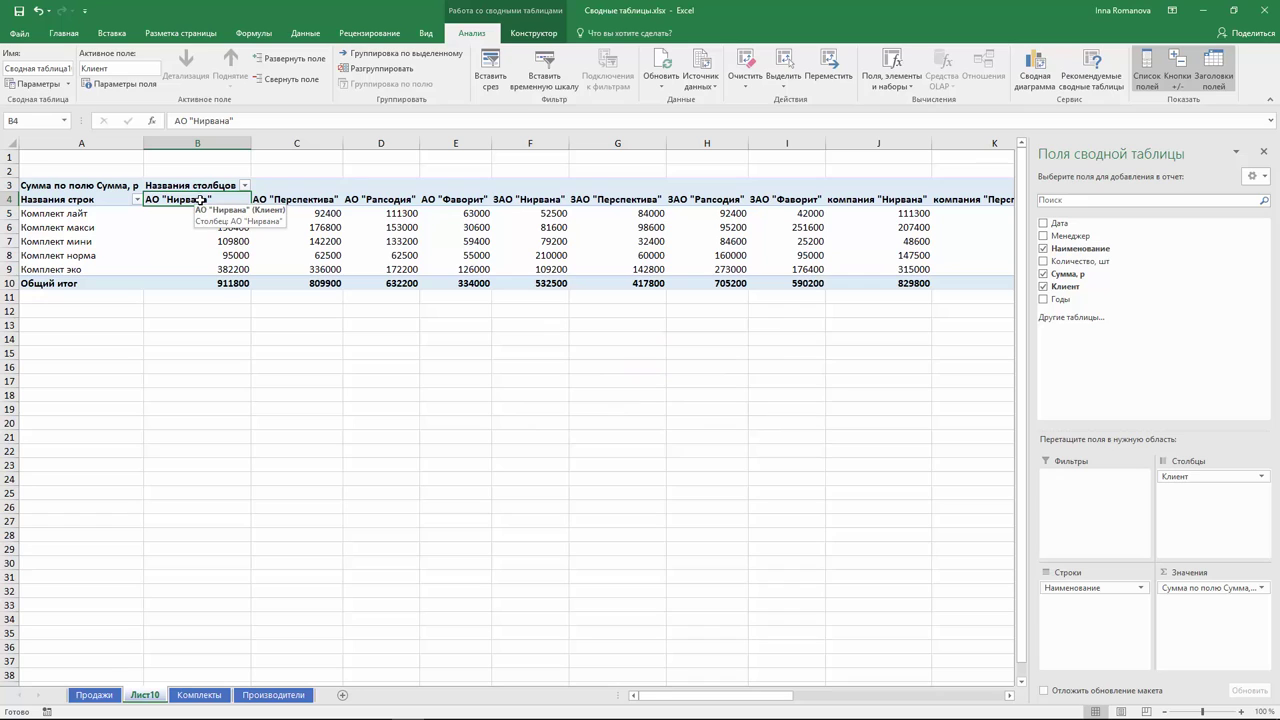
pyautogui.moveTo(201, 199); pyautogui.dragTo(448, 199)
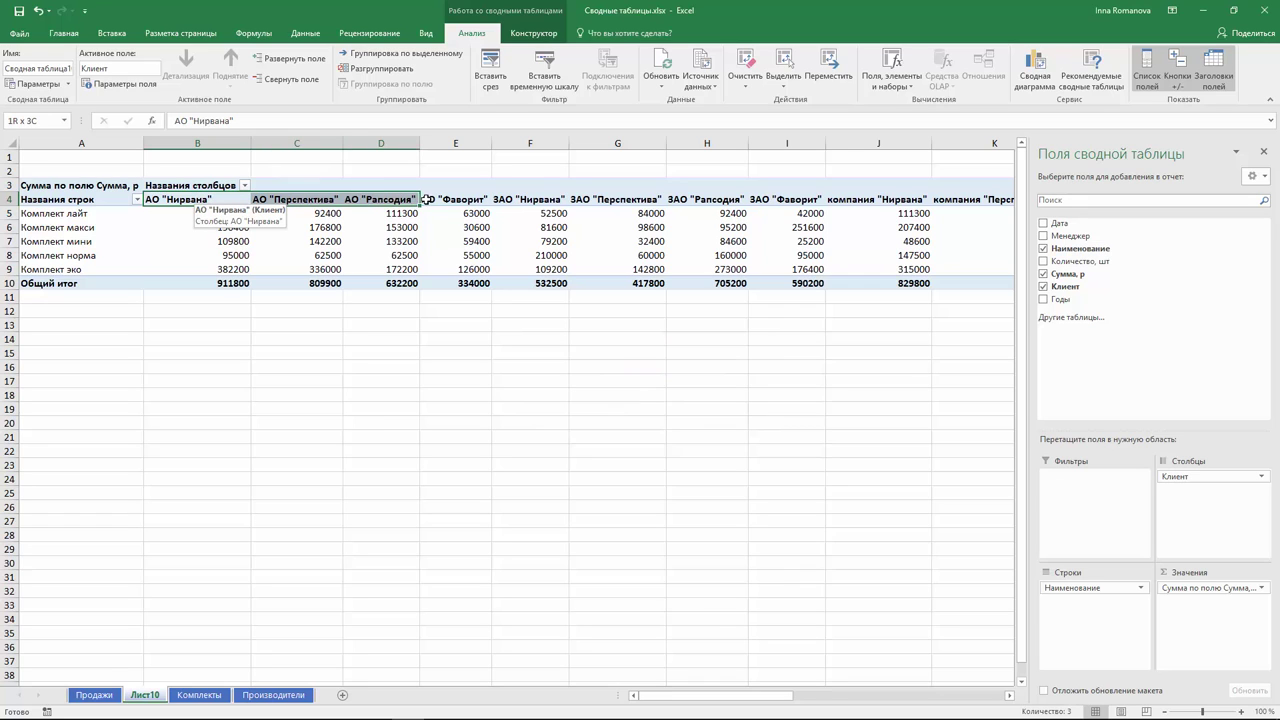
pyautogui.rightClick(476, 203)
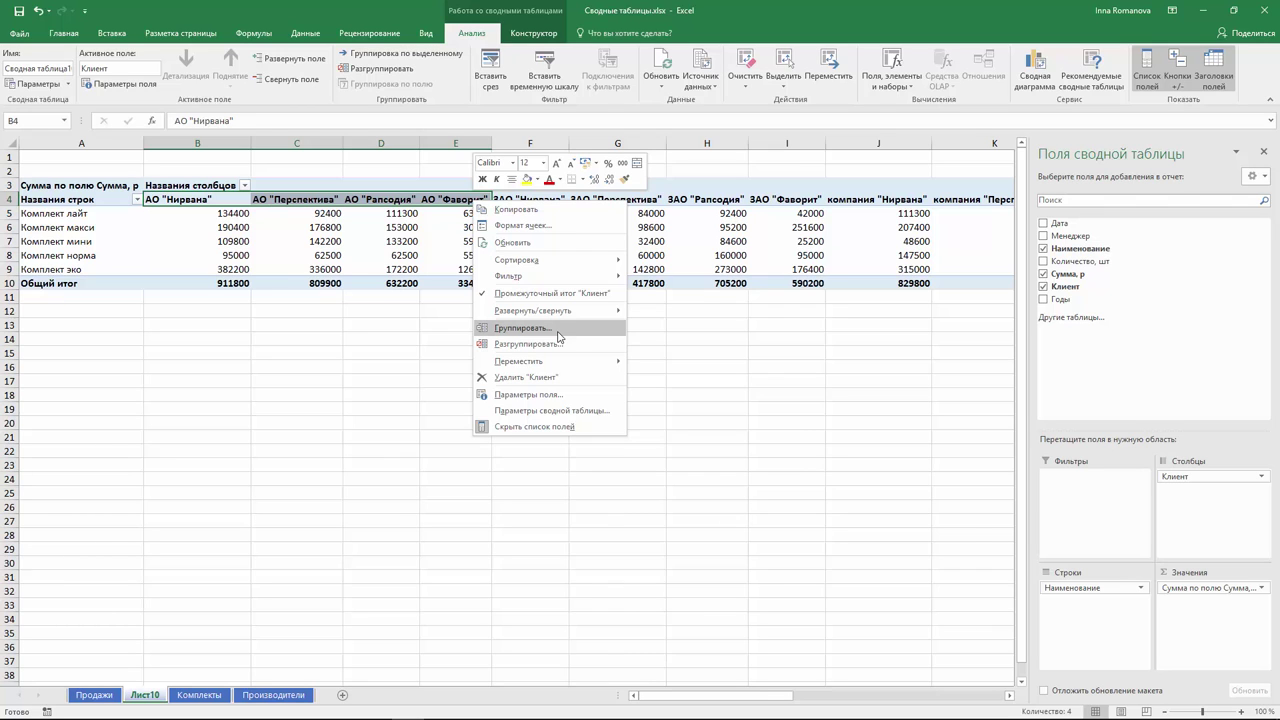
# Group the four selected АО client columns together into Группа1
pyautogui.click(558, 330)
pyautogui.click(408, 277)
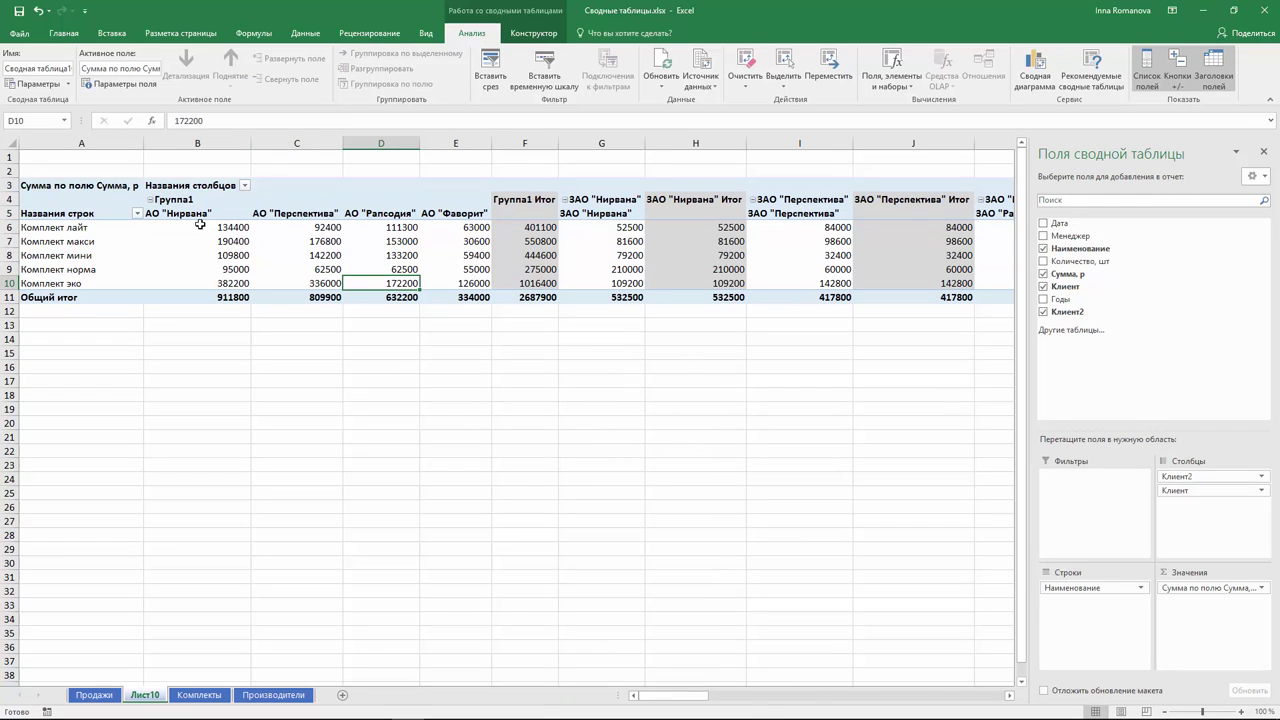
pyautogui.moveTo(700, 699)
pyautogui.mouseDown()
pyautogui.moveTo(885, 697)
pyautogui.moveTo(571, 697)
pyautogui.mouseUp()
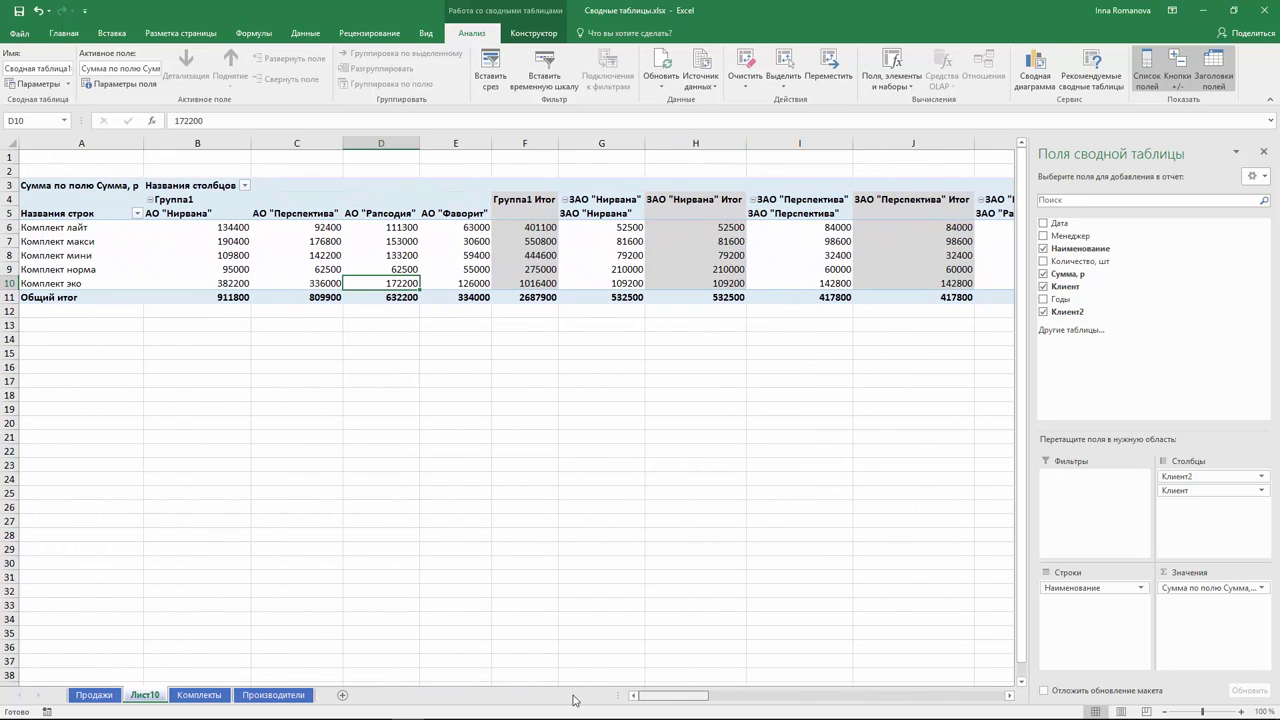
# Rename Группа1 to АО and collapse it into a single 2687900 total column
pyautogui.click(171, 200)
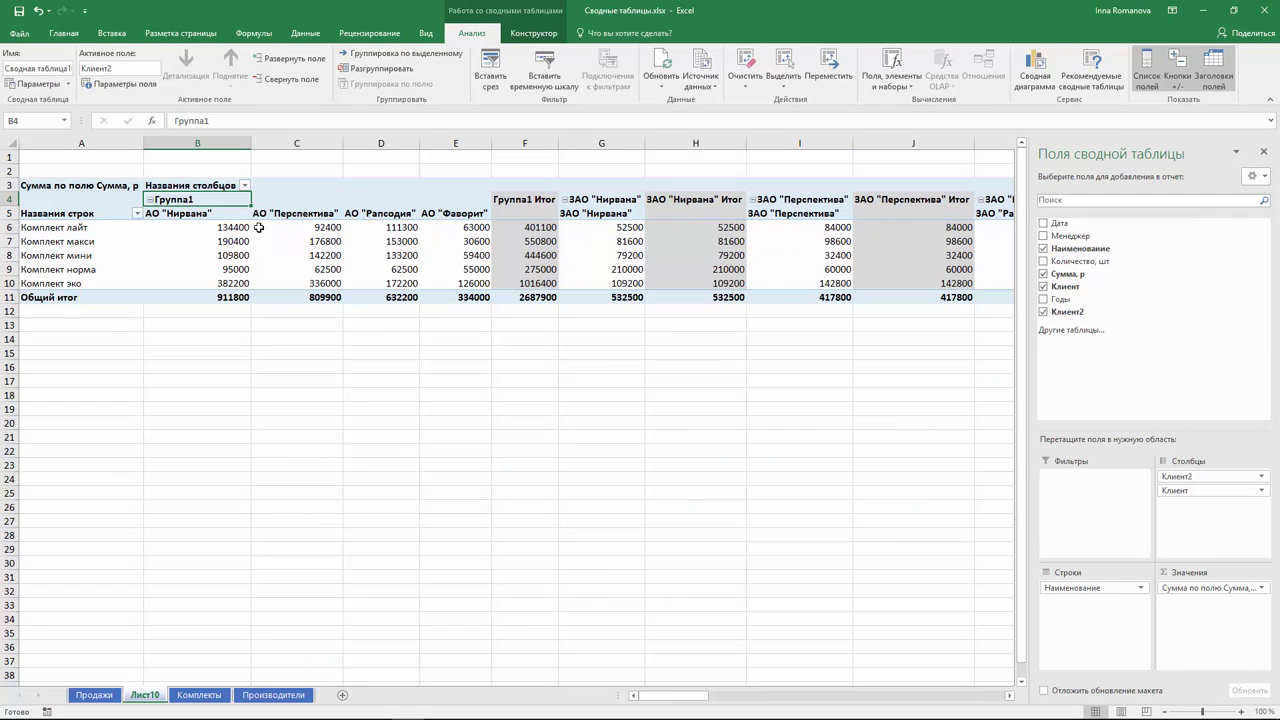
pyautogui.write('АО "Нирвана"')
pyautogui.press('BackSpace')
pyautogui.press('BackSpace')
pyautogui.press('BackSpace')
pyautogui.press('Return')
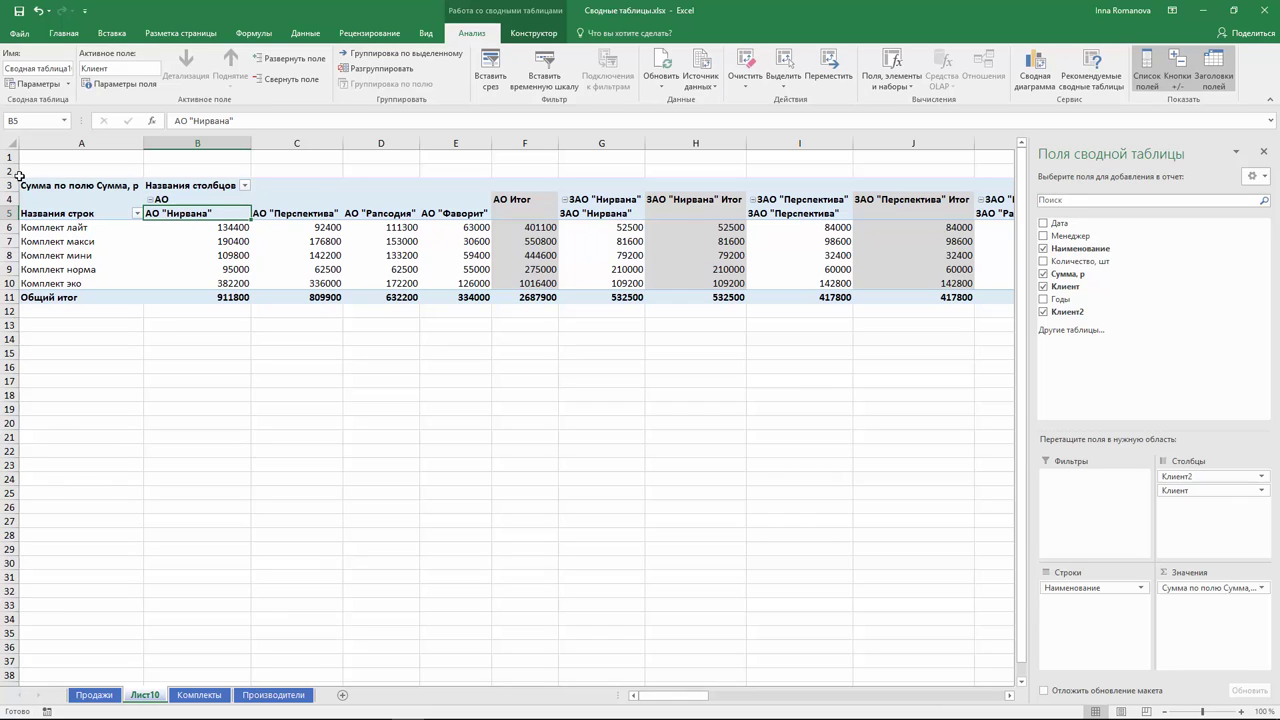
pyautogui.click(150, 200)
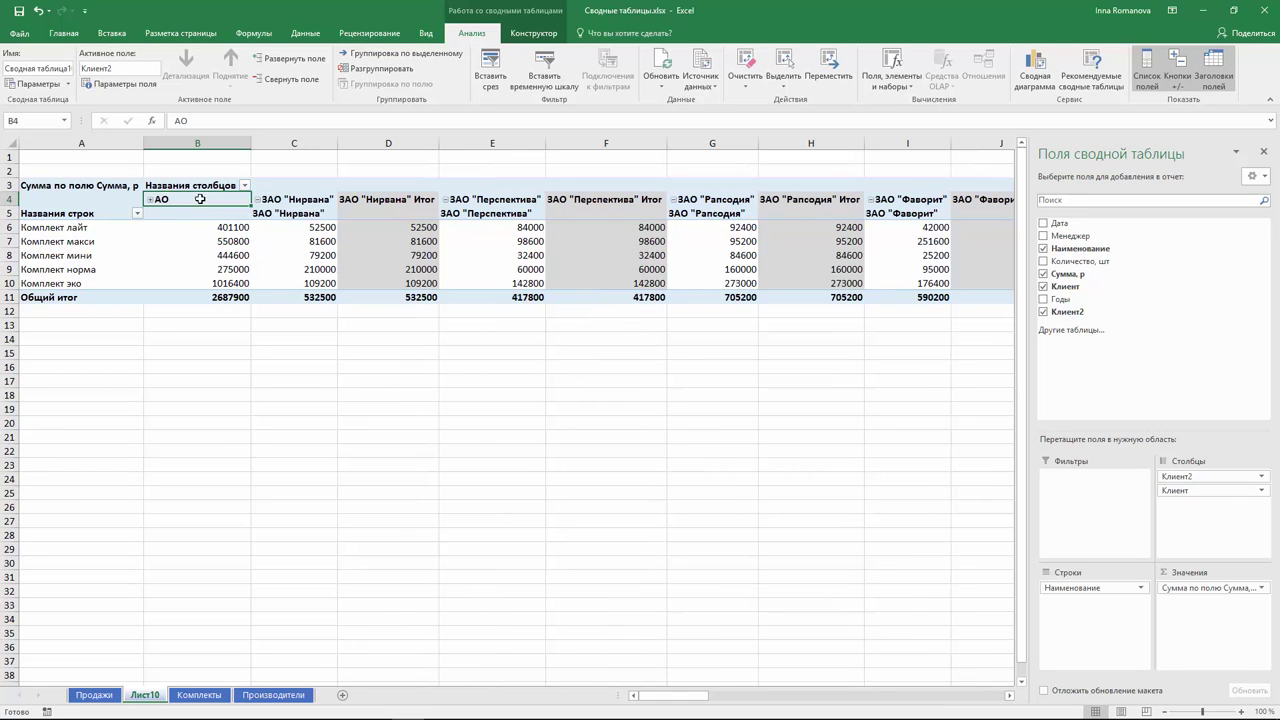
# Select the four ЗАО client column headers and group them into Группа2
pyautogui.moveTo(290, 213); pyautogui.dragTo(964, 213)
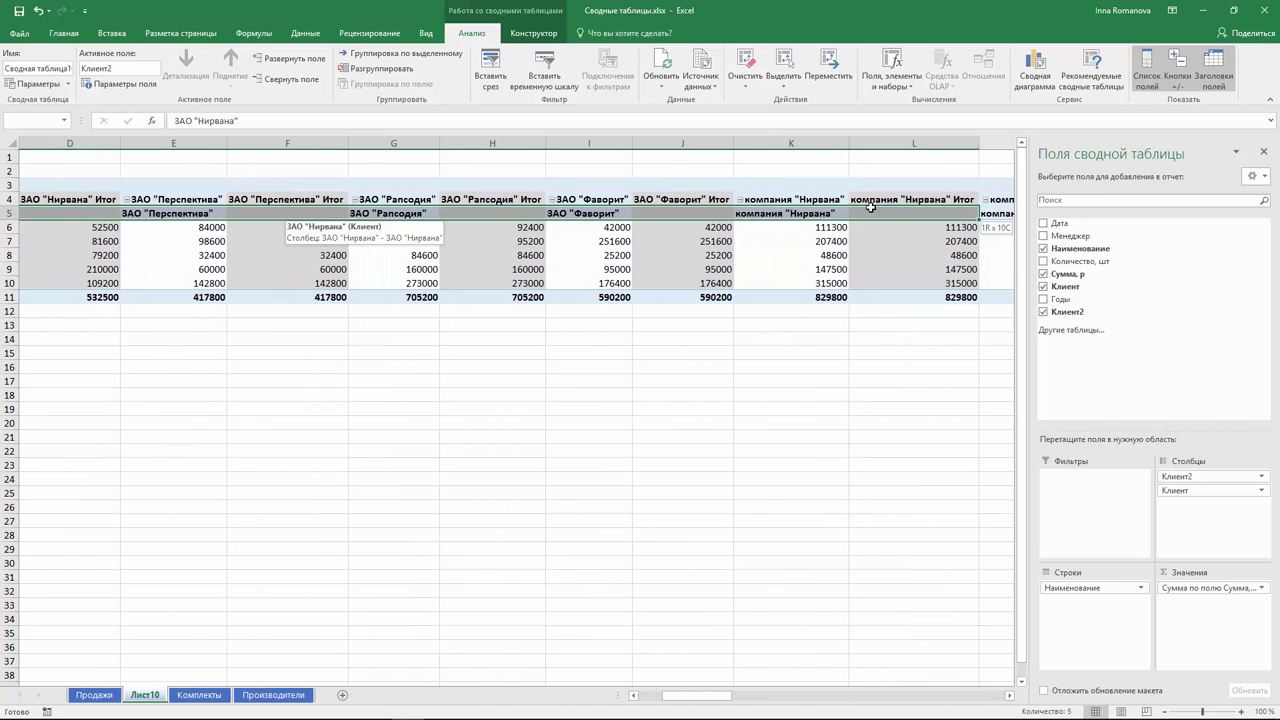
pyautogui.moveTo(964, 213); pyautogui.dragTo(690, 212)
pyautogui.rightClick(687, 211)
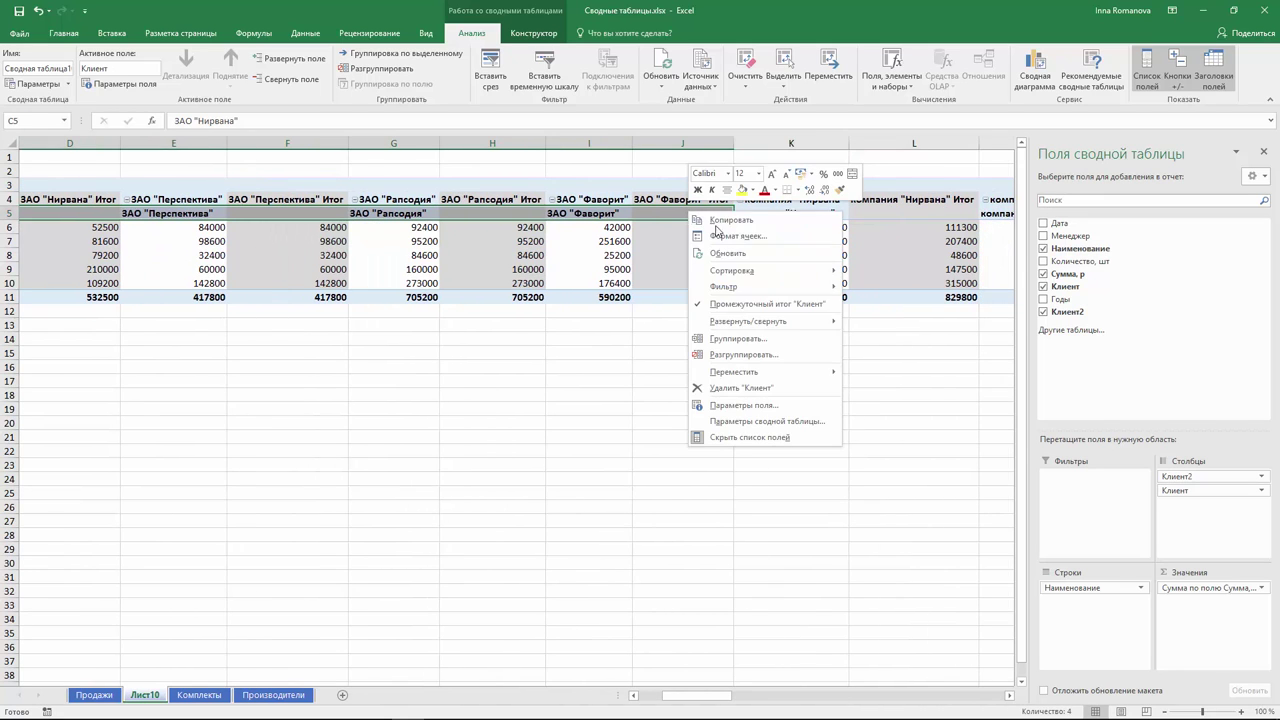
pyautogui.click(743, 339)
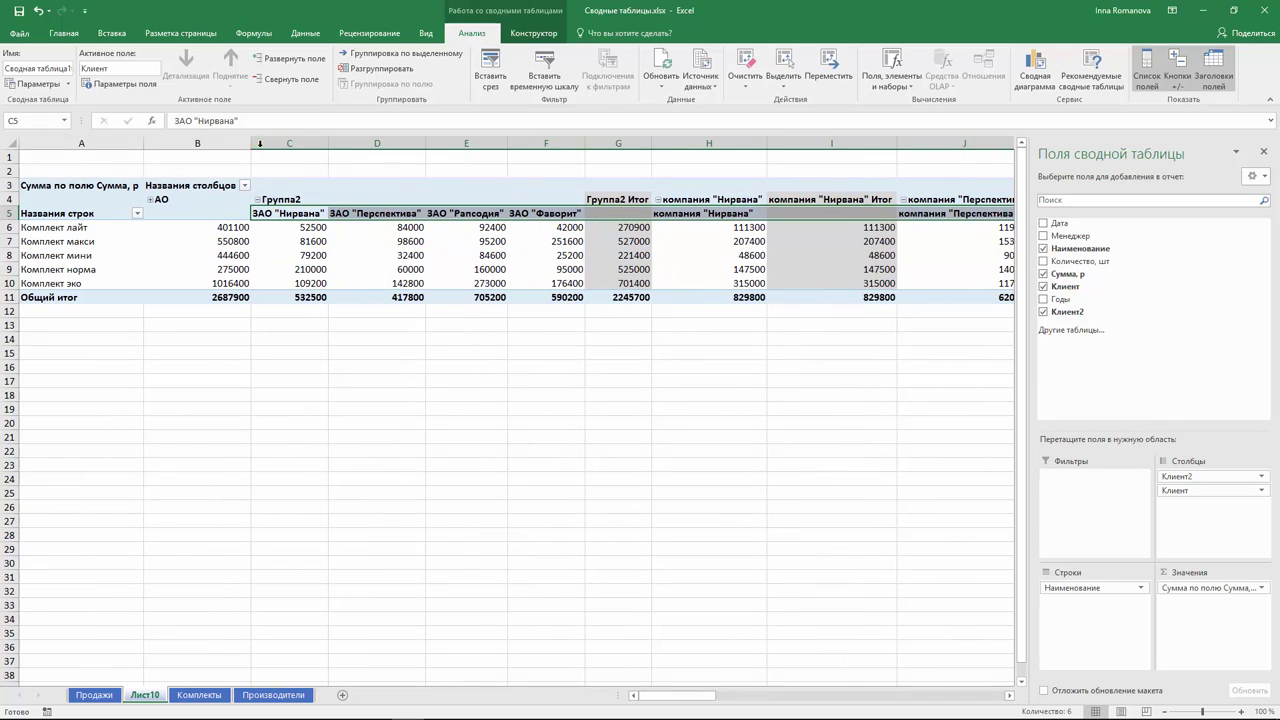
# Rename Группа2 to ЗАО, collapse it to 2245700, and select the remaining client headers
pyautogui.click(298, 201)
pyautogui.write('ЗАО "Нирвана"')
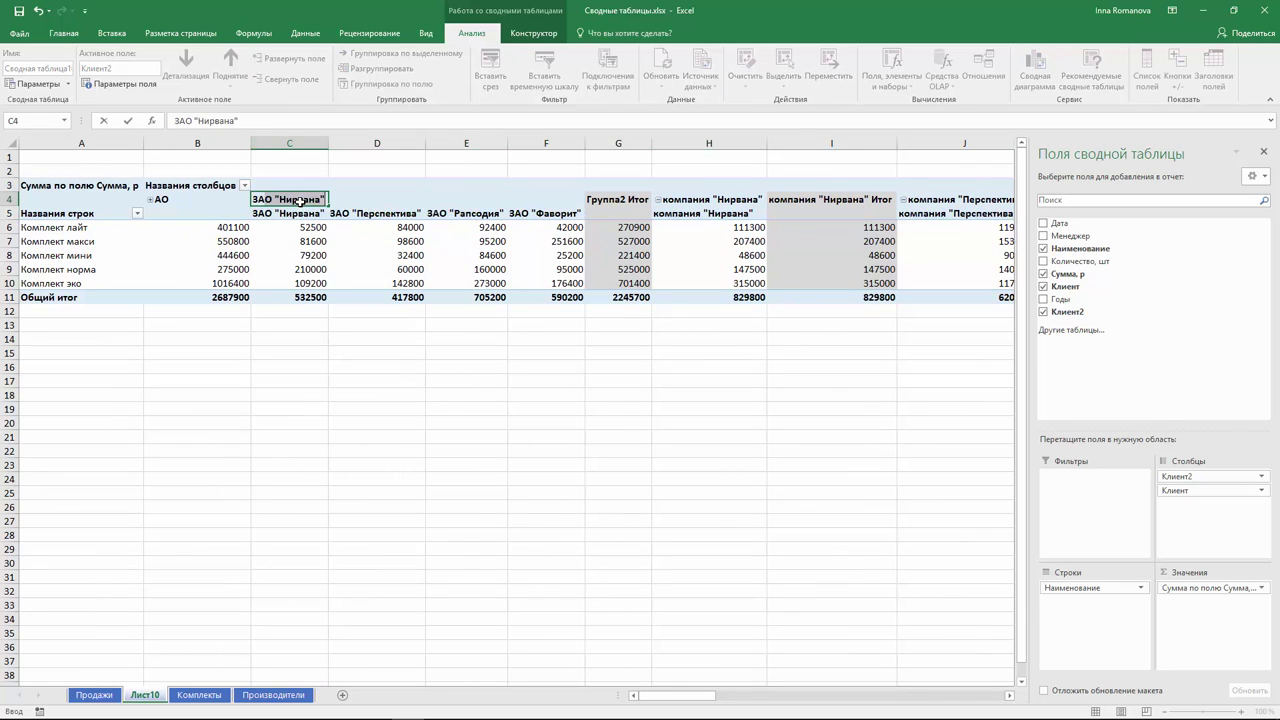
pyautogui.press('BackSpace')
pyautogui.press('Return')
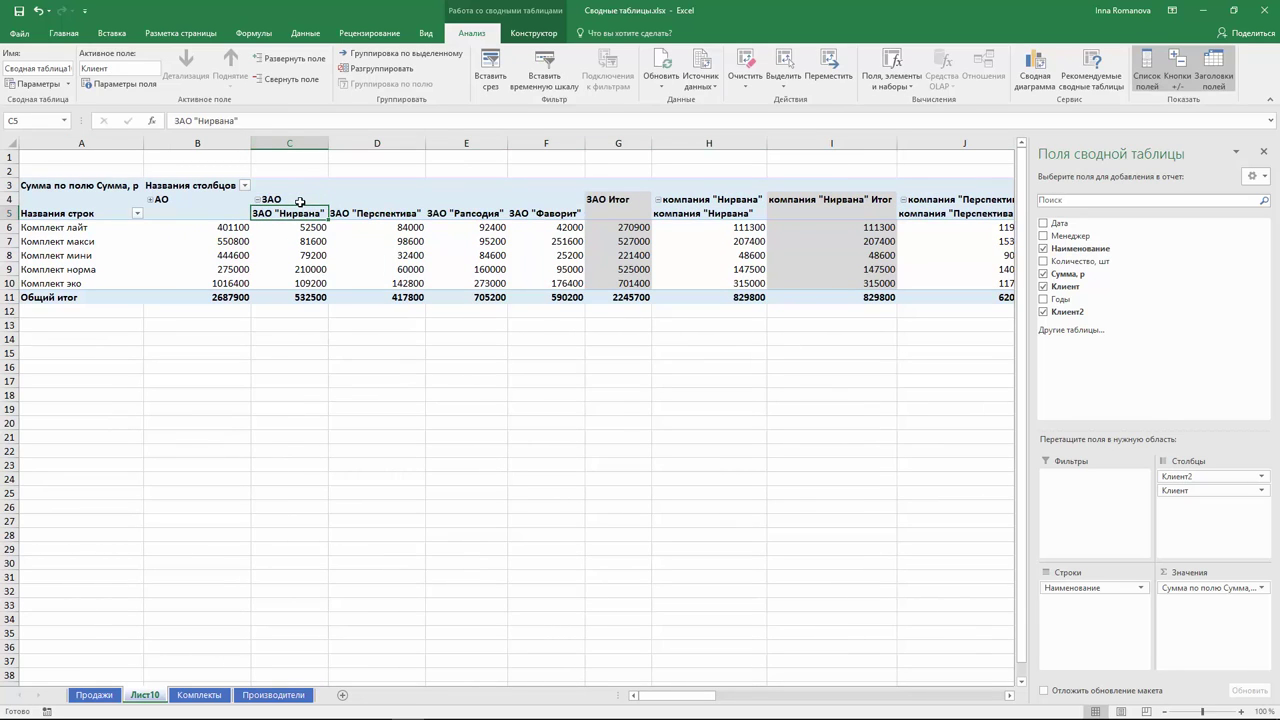
pyautogui.click(258, 200)
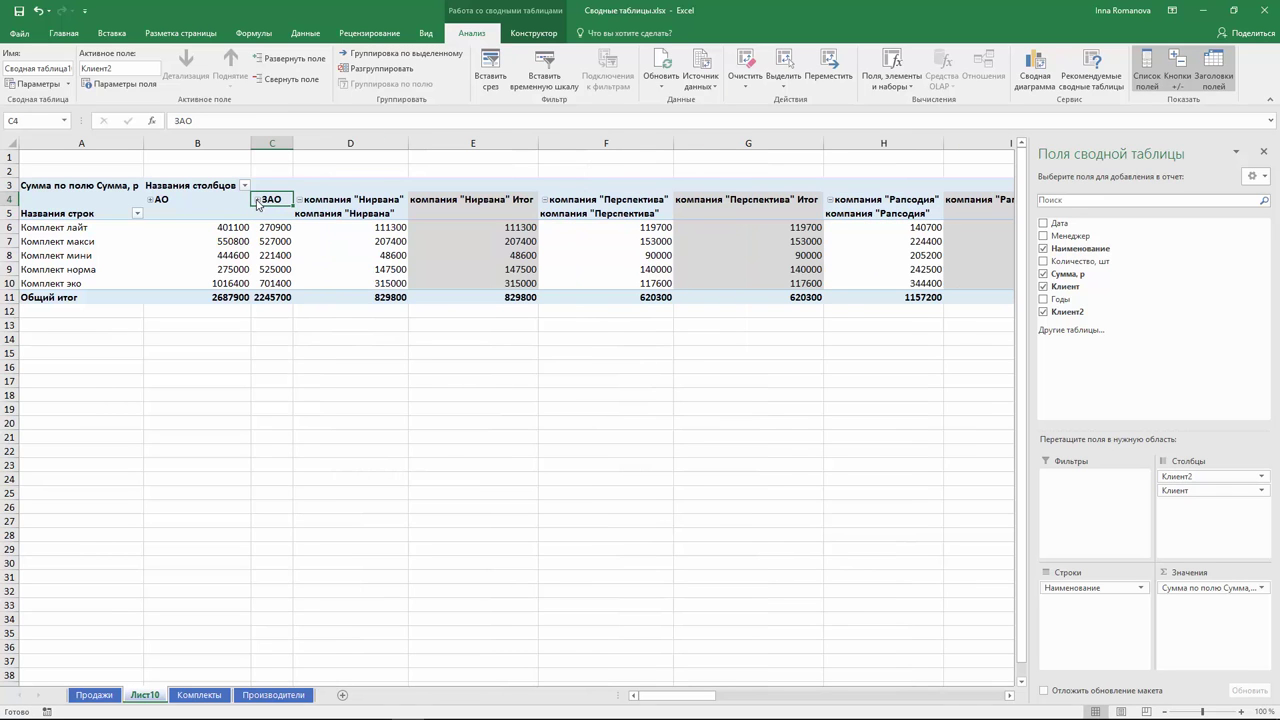
pyautogui.click(387, 215)
pyautogui.moveTo(387, 215)
pyautogui.mouseDown()
pyautogui.moveTo(1159, 214)
pyautogui.moveTo(795, 232)
pyautogui.mouseUp()
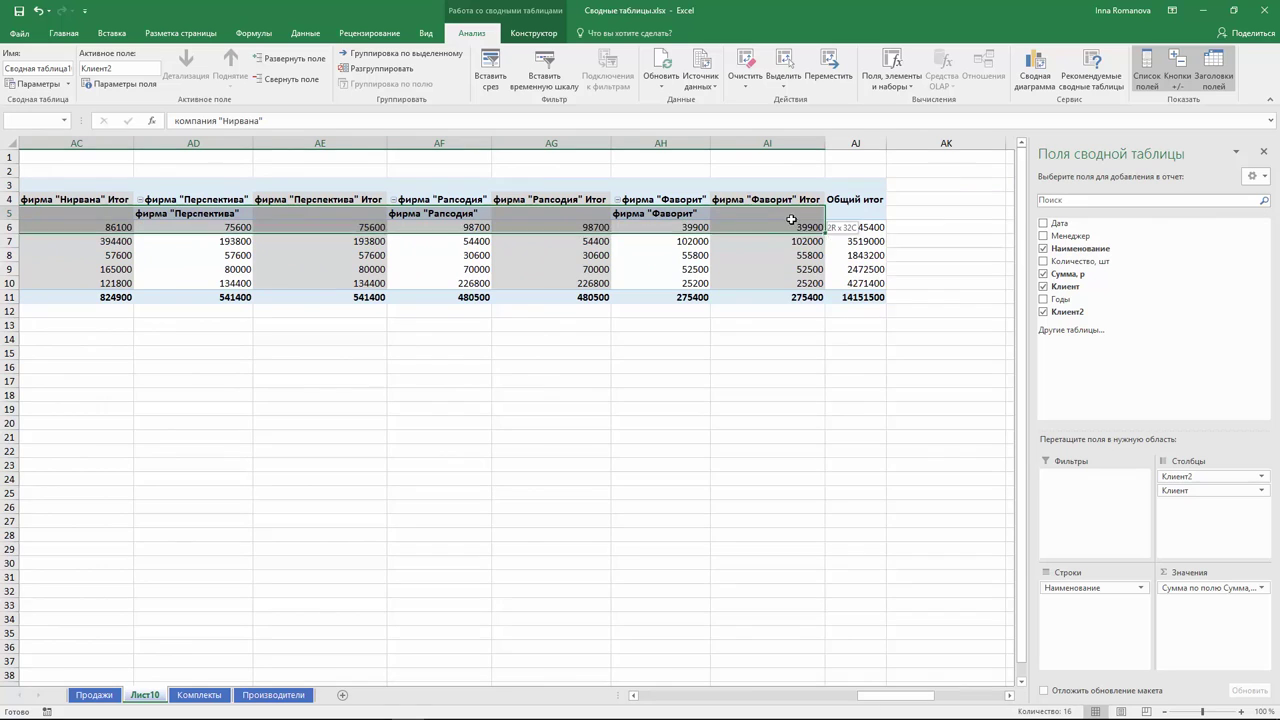
# Group the remaining client columns as Прочие and collapse it to a 9217900 total
pyautogui.rightClick(797, 218)
pyautogui.click(843, 343)
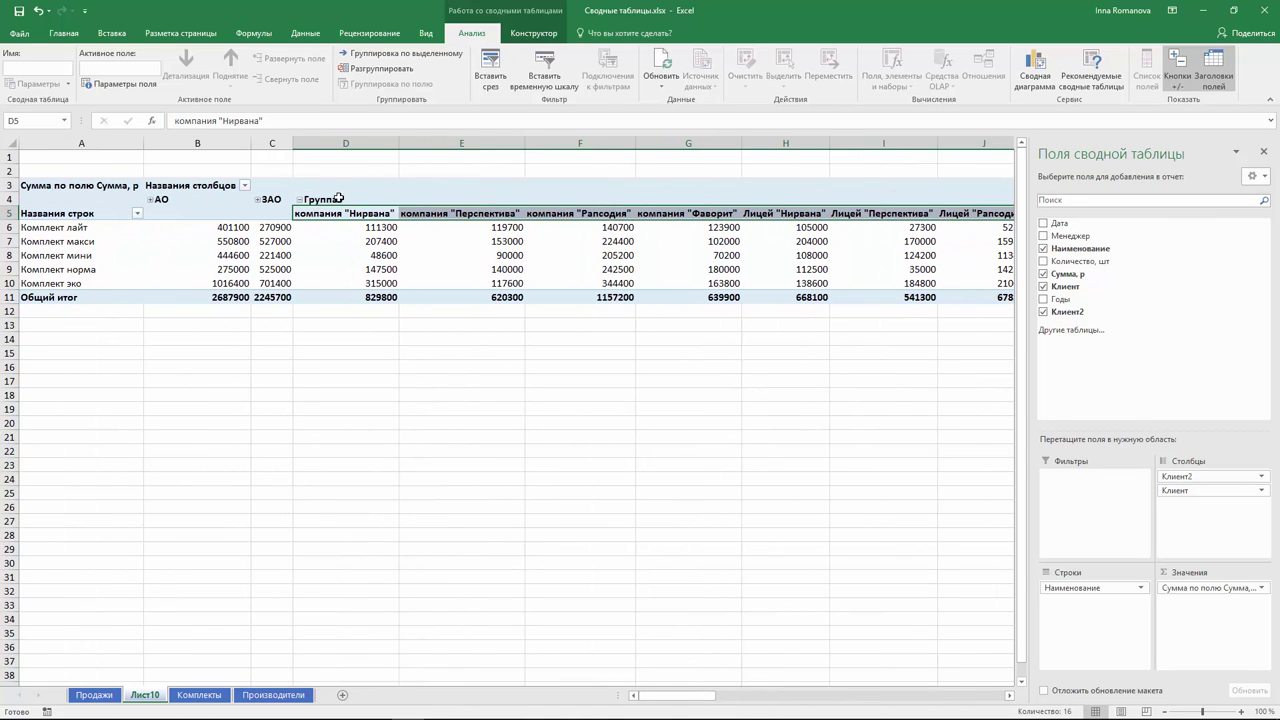
pyautogui.click(339, 200)
pyautogui.write('Пр')
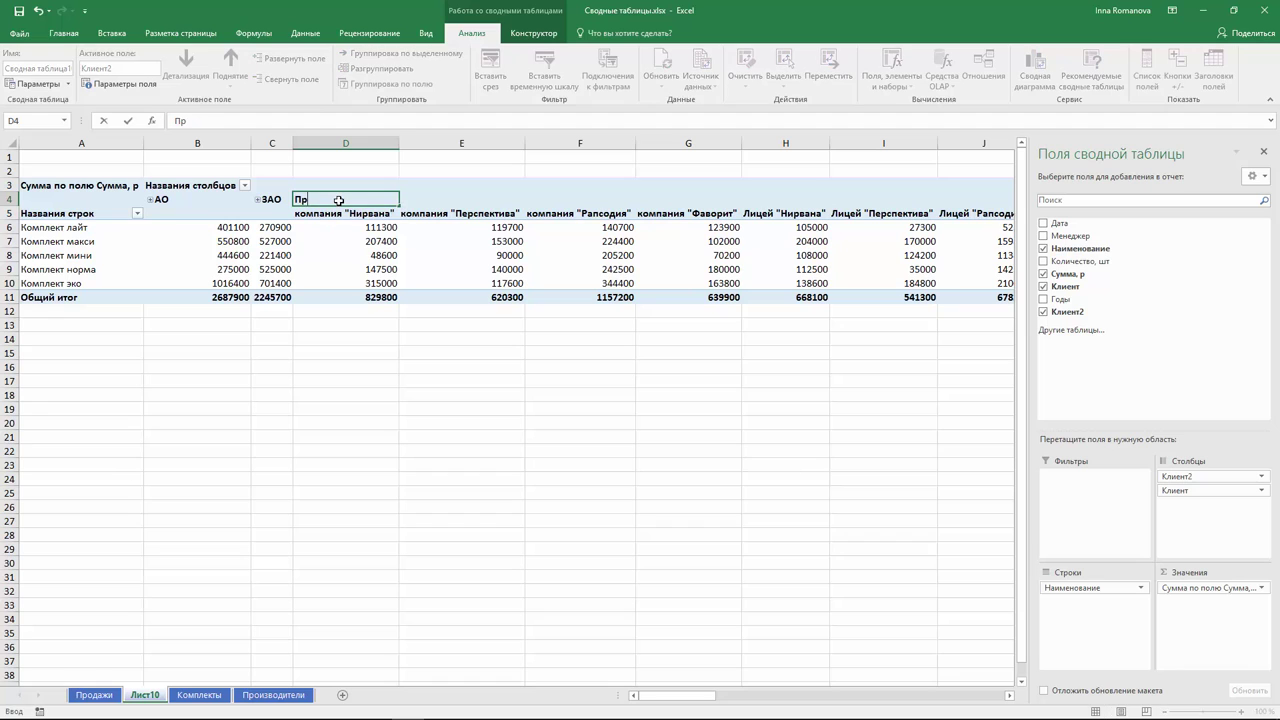
pyautogui.write('очие')
pyautogui.press('Return')
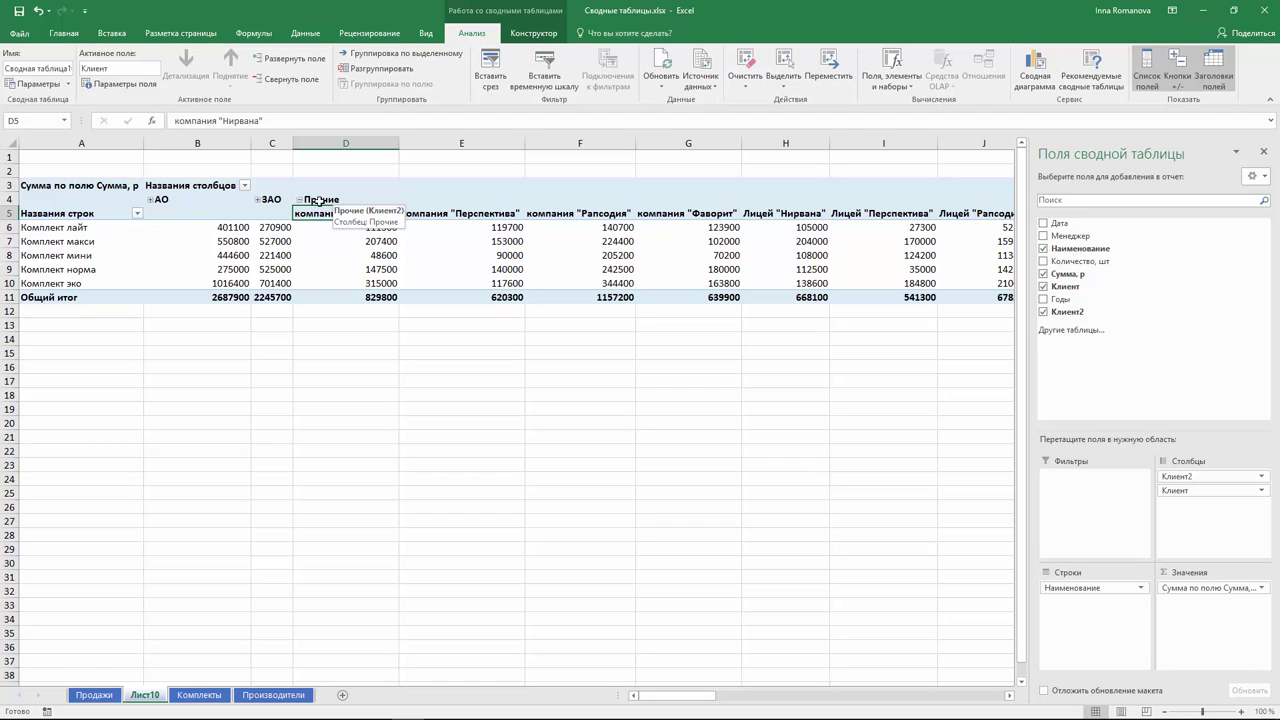
pyautogui.click(299, 200)
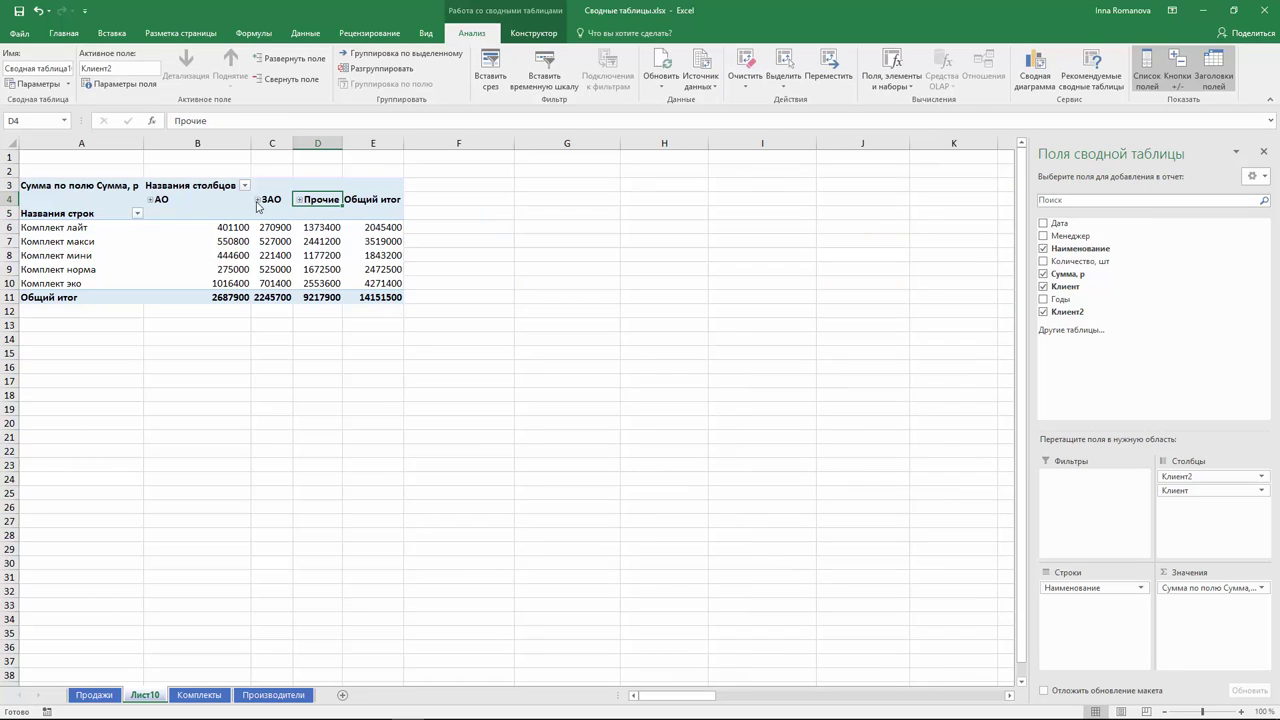
# Expand and re-collapse the ЗАО and АО groups to check their clients
pyautogui.click(258, 200)
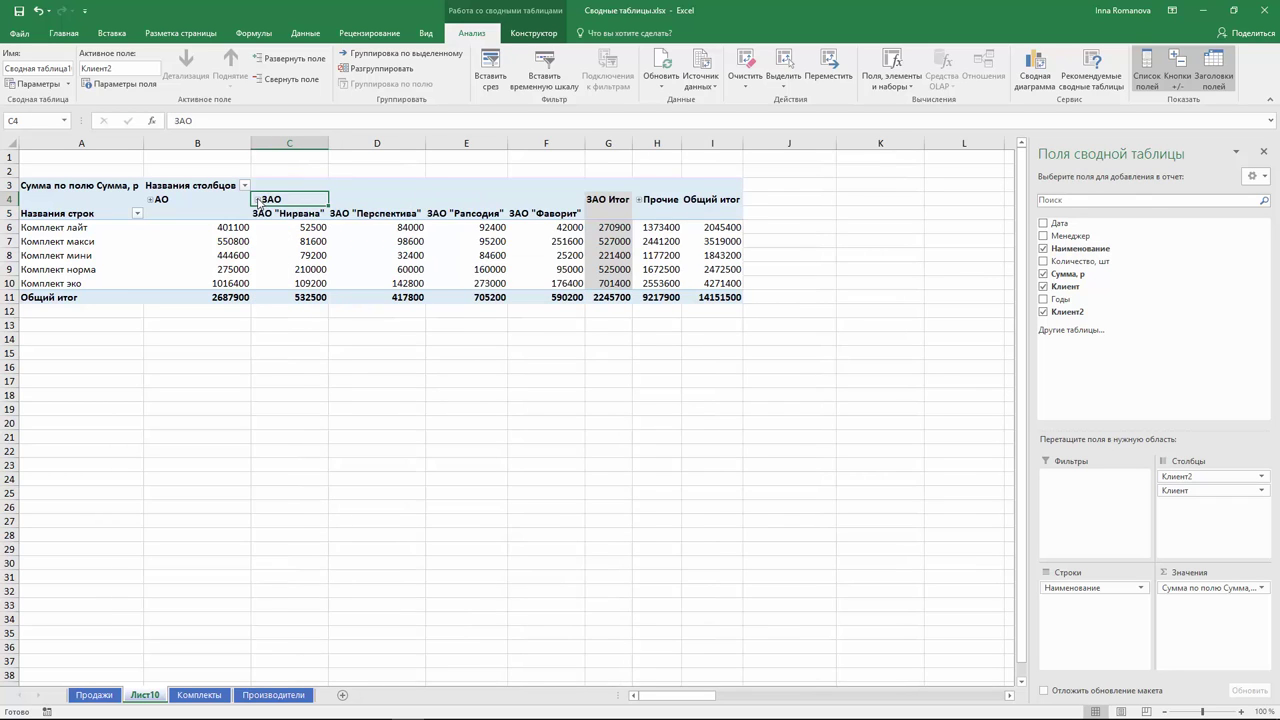
pyautogui.click(258, 200)
pyautogui.click(150, 200)
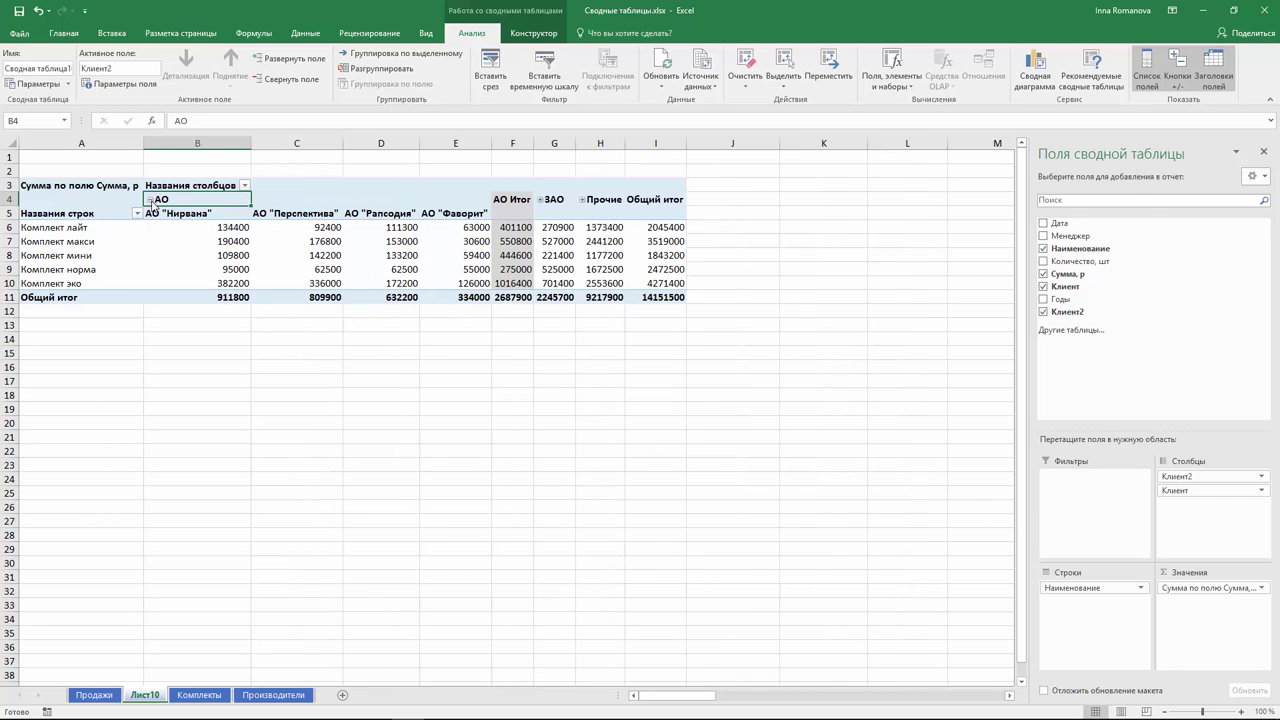
pyautogui.click(150, 200)
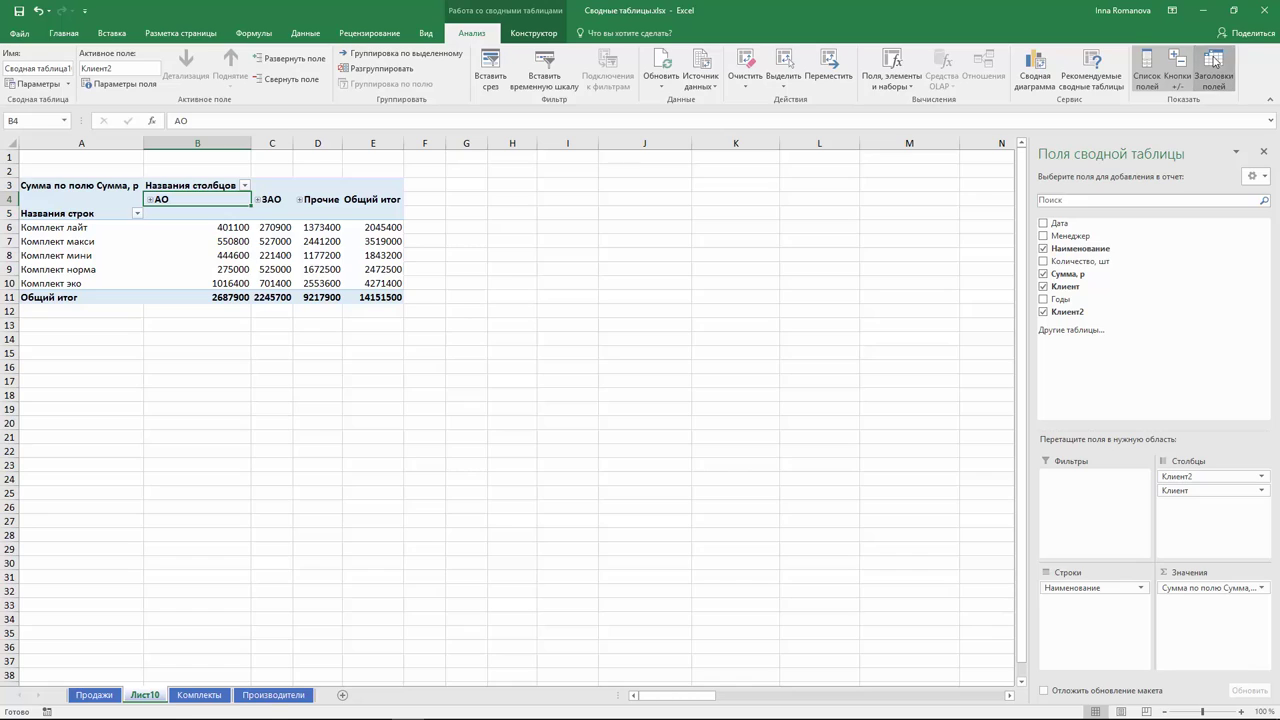